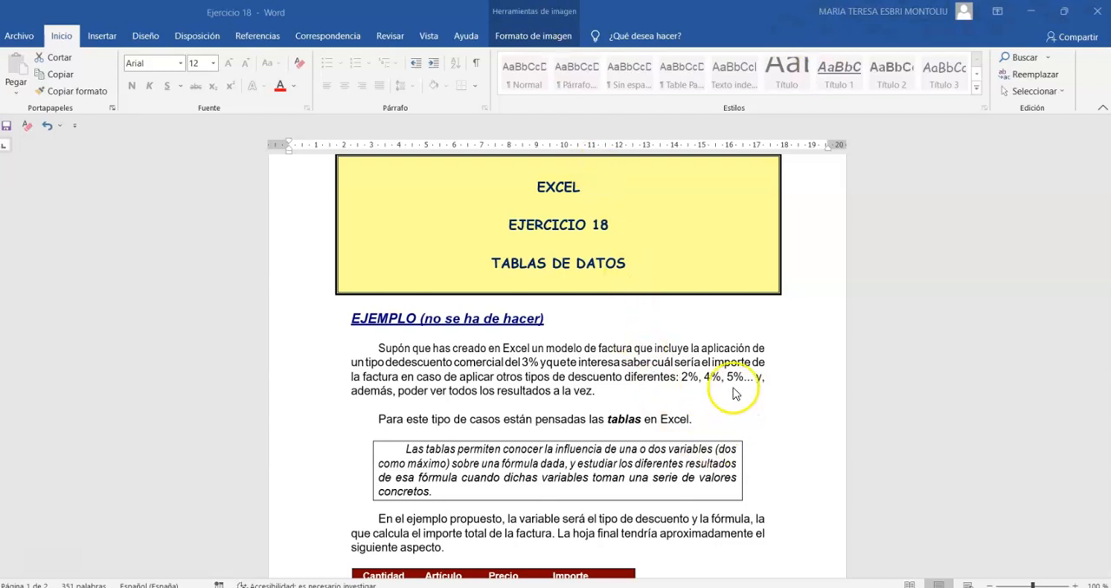
Switch to the Libro1 workbook in Excel and apply the euro accounting format to the unit price in D6.
left_click(731, 587)
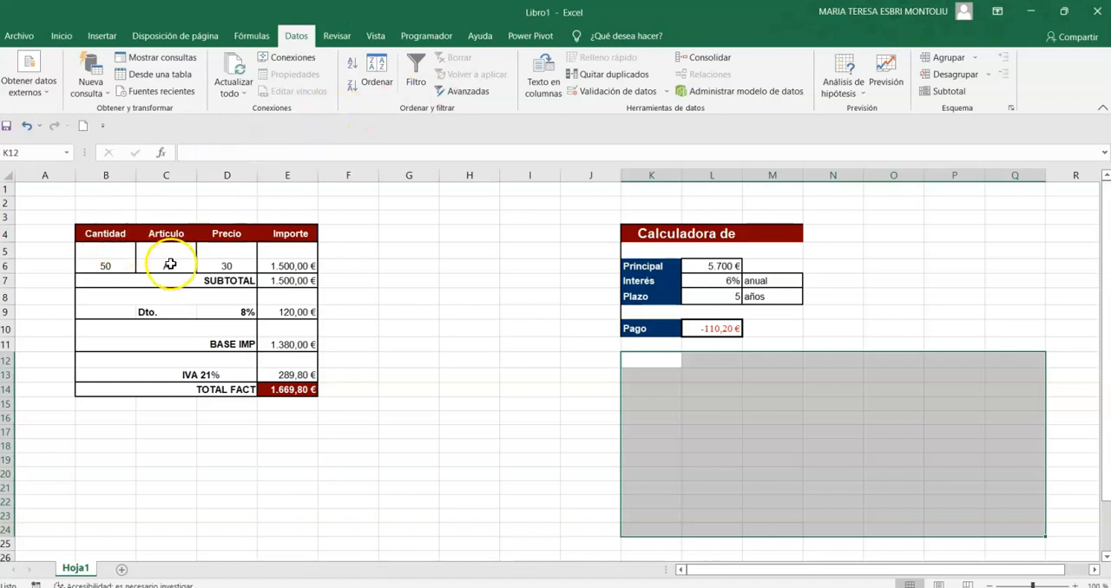
left_click(228, 265)
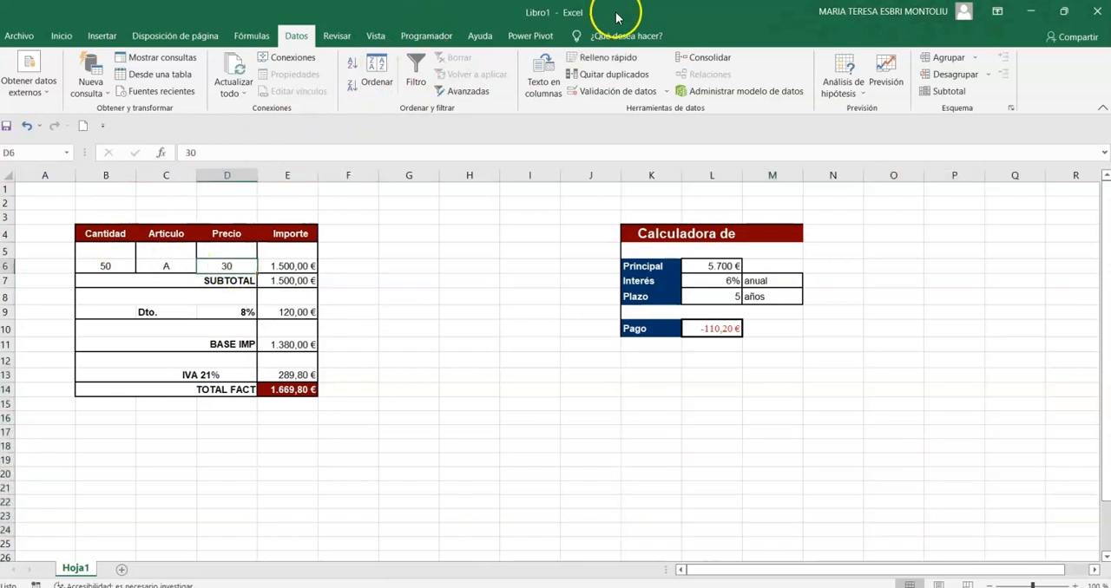
left_click(61, 35)
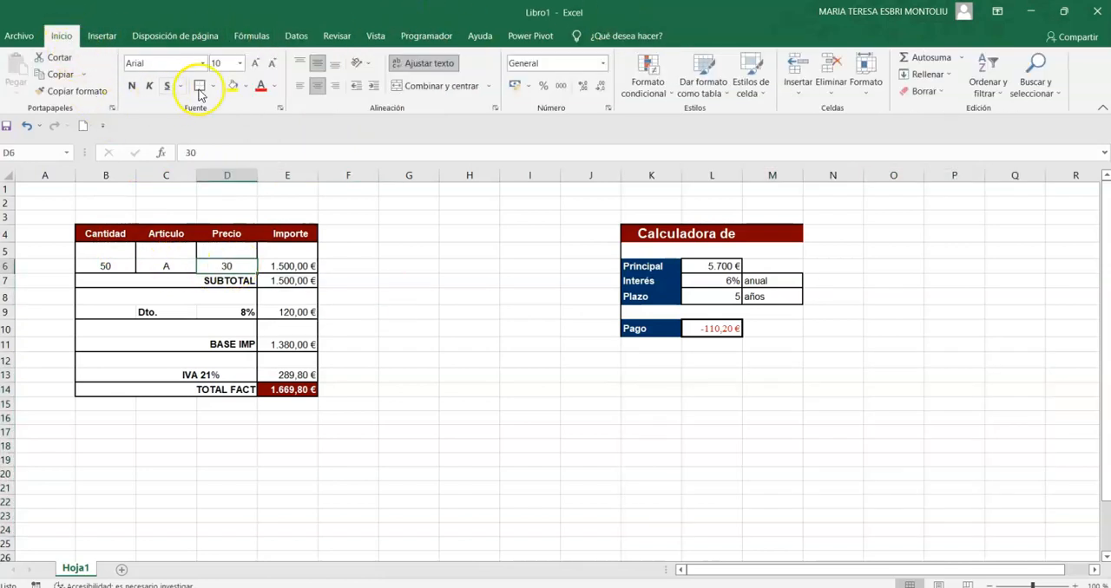
left_click(514, 86)
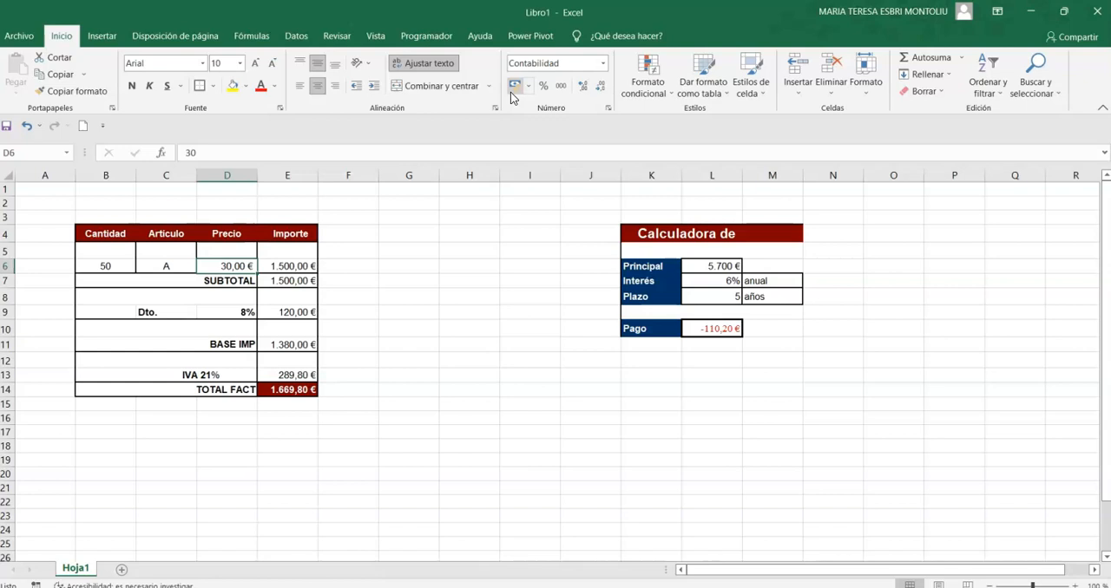
Enter the Importe formula in E6 as quantity times price, +B6*D6.
left_click(239, 312)
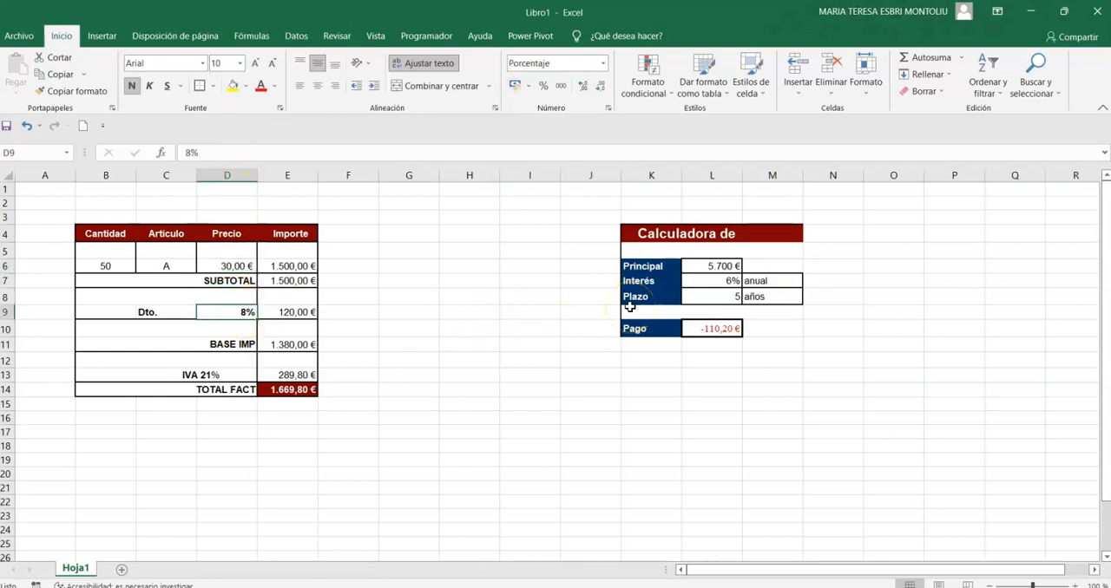
key("Up")
key("Up")
key("Up")
key("Up")
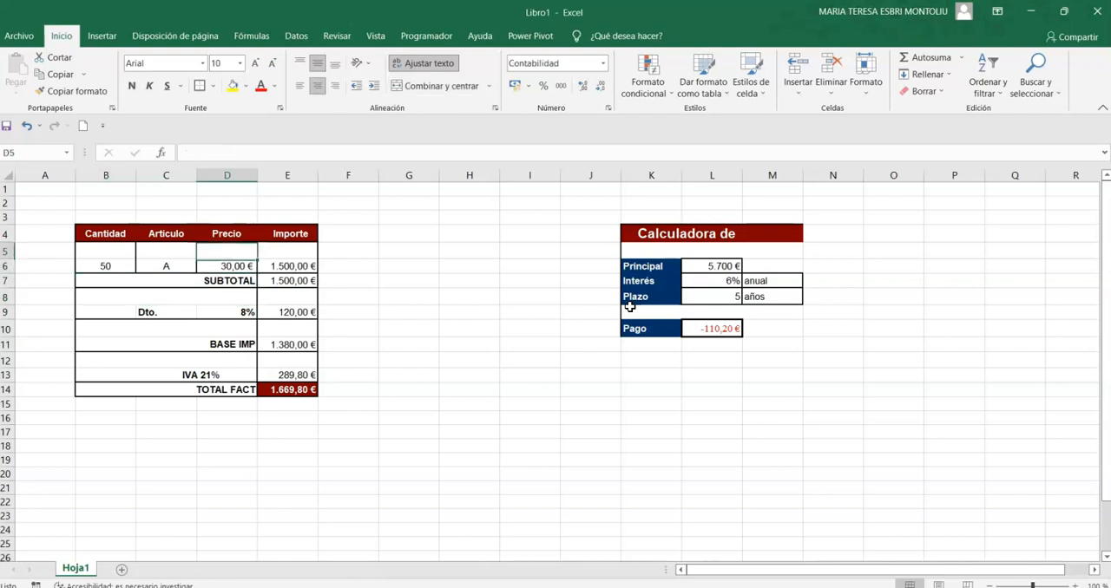
key("Left")
key("Left")
key("Down")
key("Right")
key("Right")
key("Right")
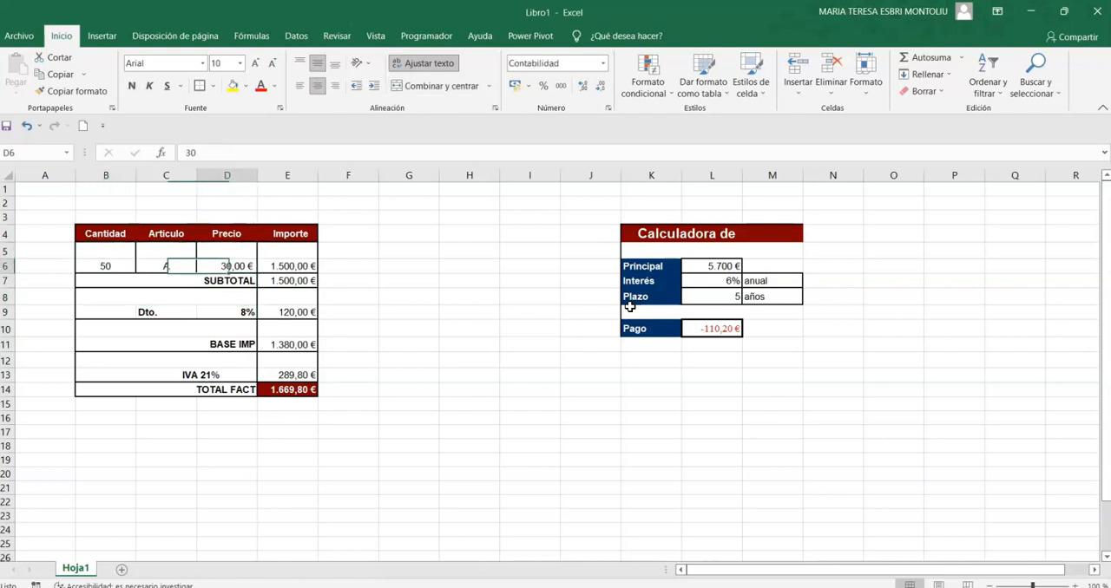
type("+")
key("Left")
key("Left")
key("Left")
type("*")
key("Left")
key("Return")
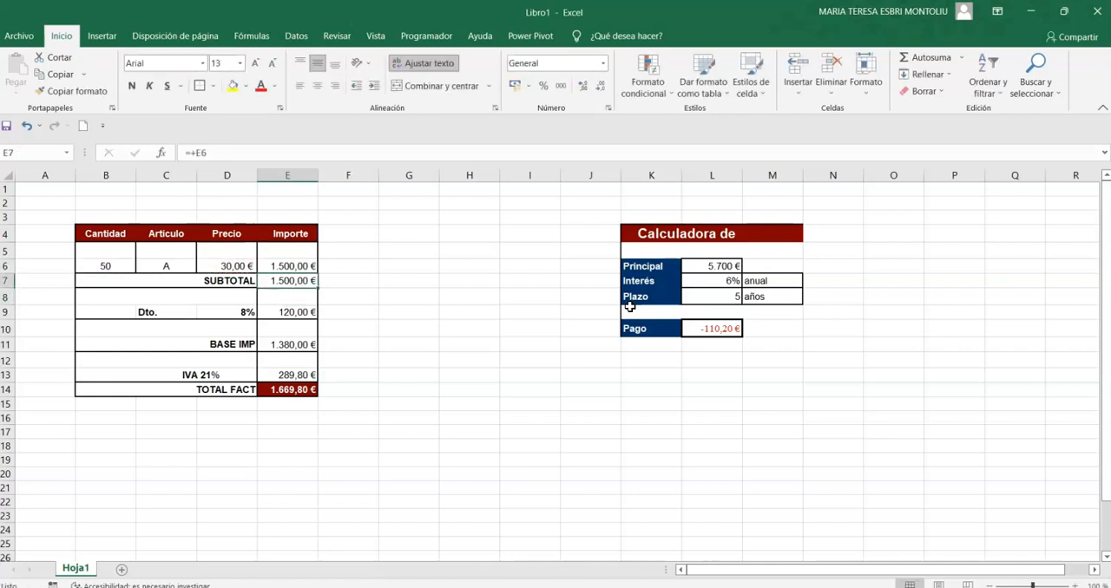
Enter the subtotal formula in E7 as a reference to the line amount, +E6.
type("+")
key("Up")
key("Return")
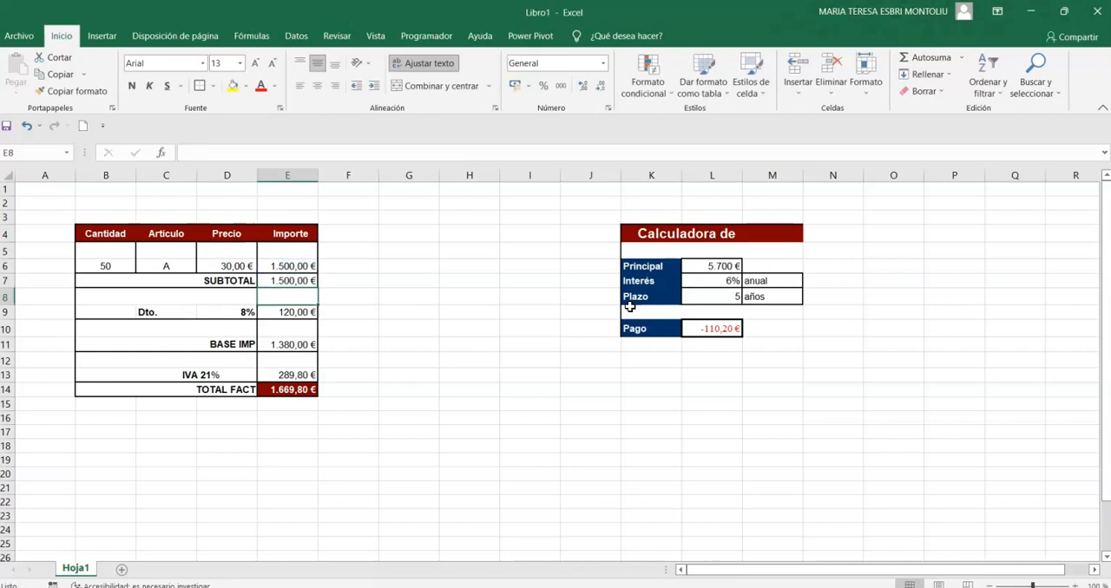
Set the discount rate in D9 to 4% and review the formulas for discount, taxable base, IVA and invoice total in column E.
key("Down")
key("Left")
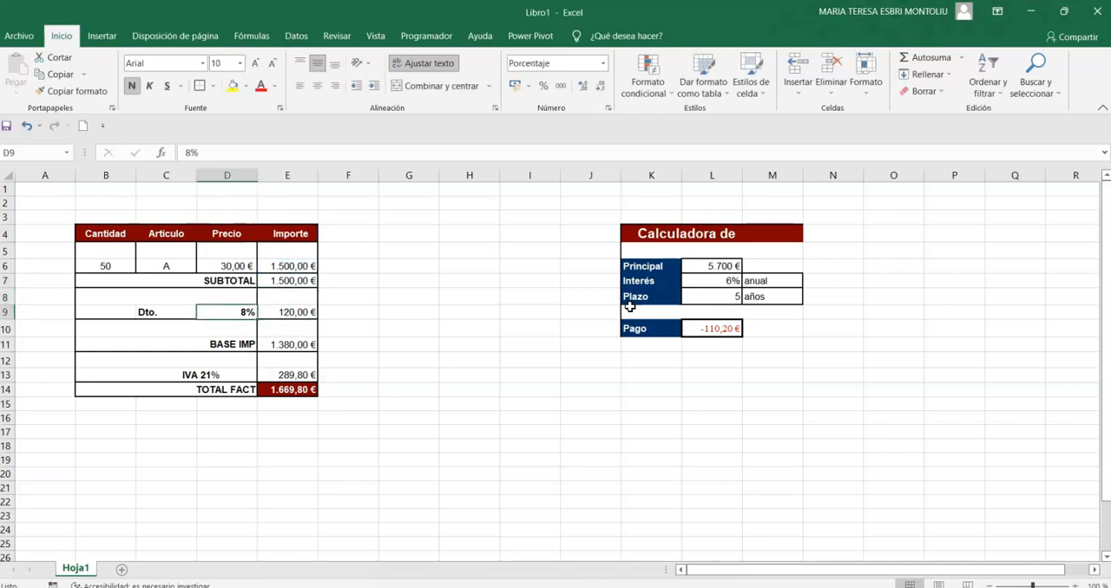
type("4")
key("Right")
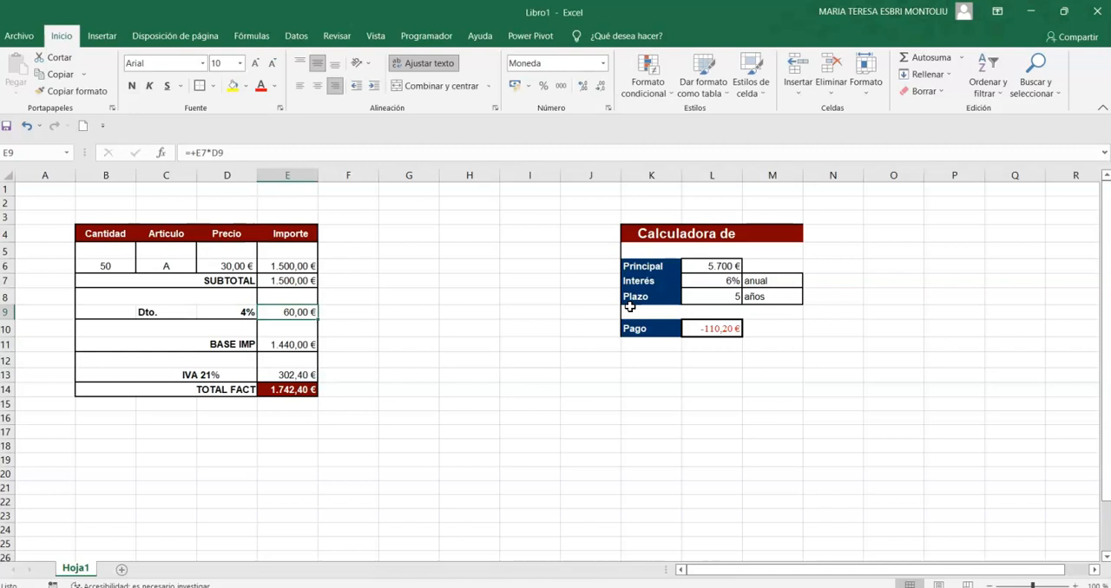
key("Down")
key("Down")
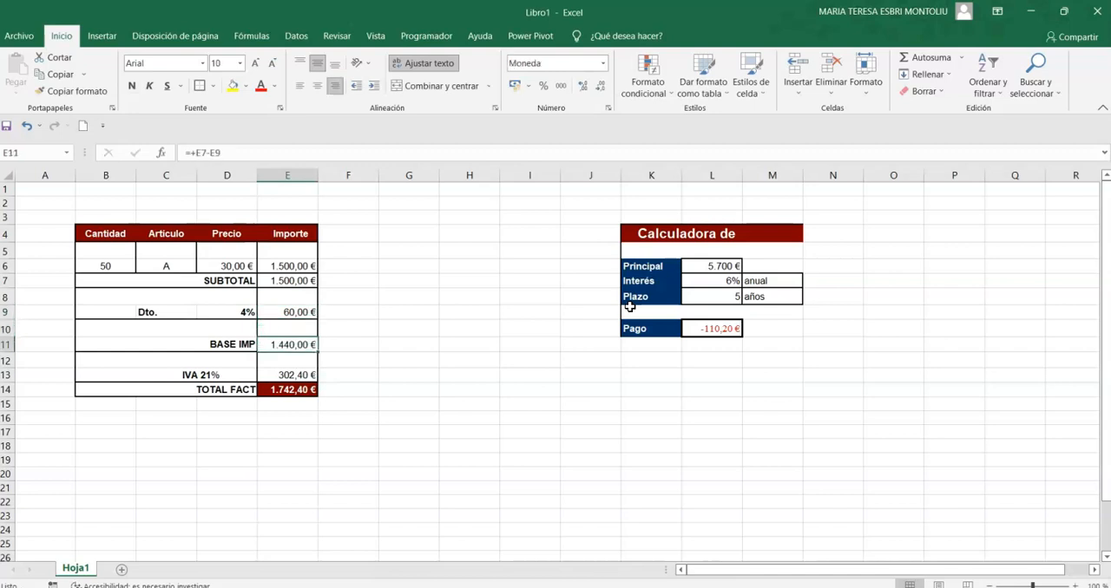
key("Down")
key("Down")
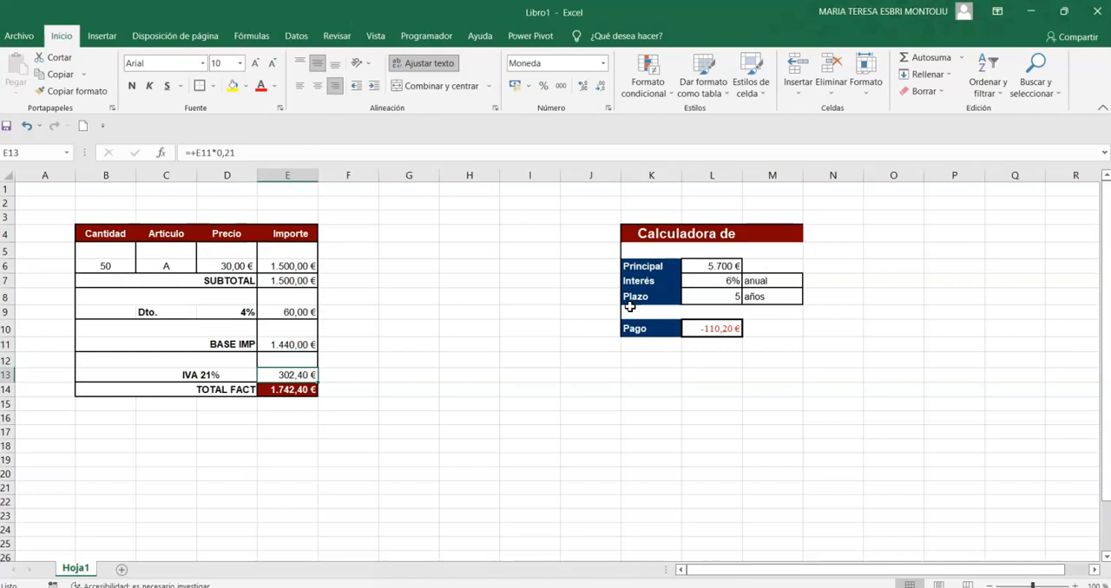
key("Down")
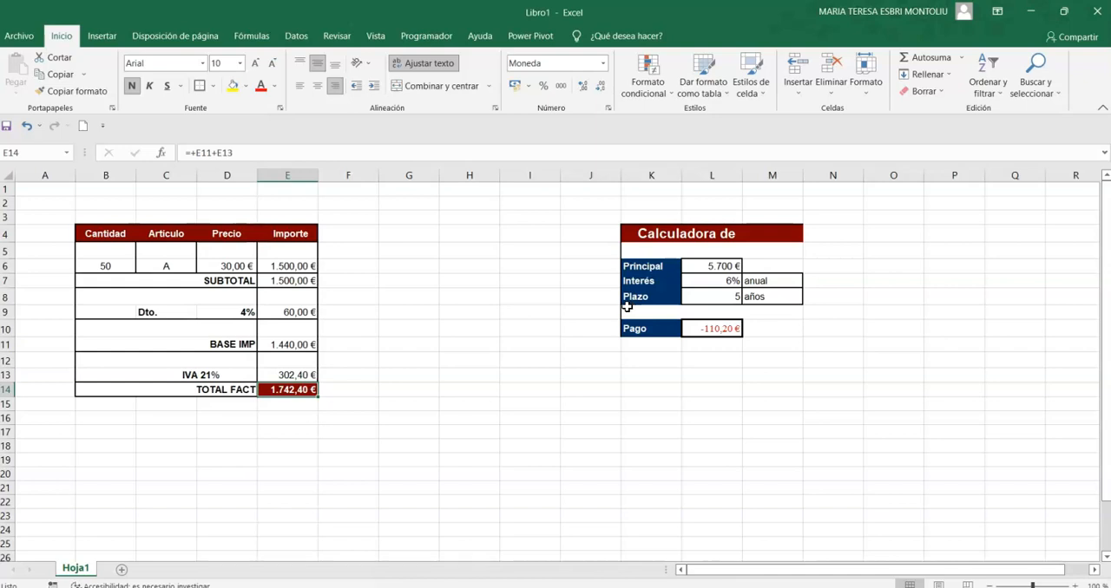
Enter 1% and 2% in C17 and C18 and fill the series down to 11% in C27.
scroll(462, 394, "down", 2)
left_click(167, 339)
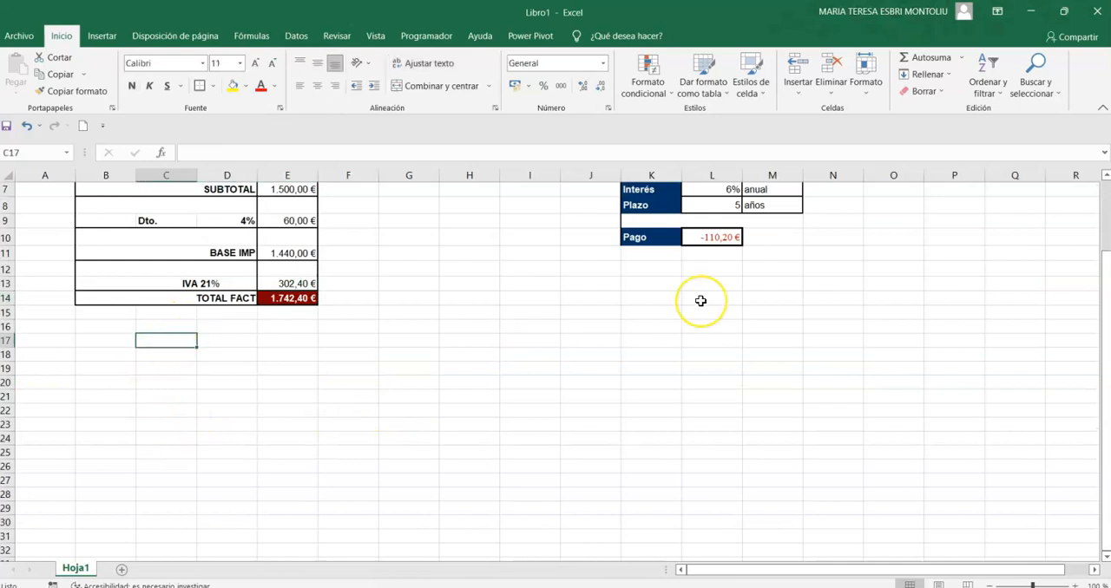
type("1")
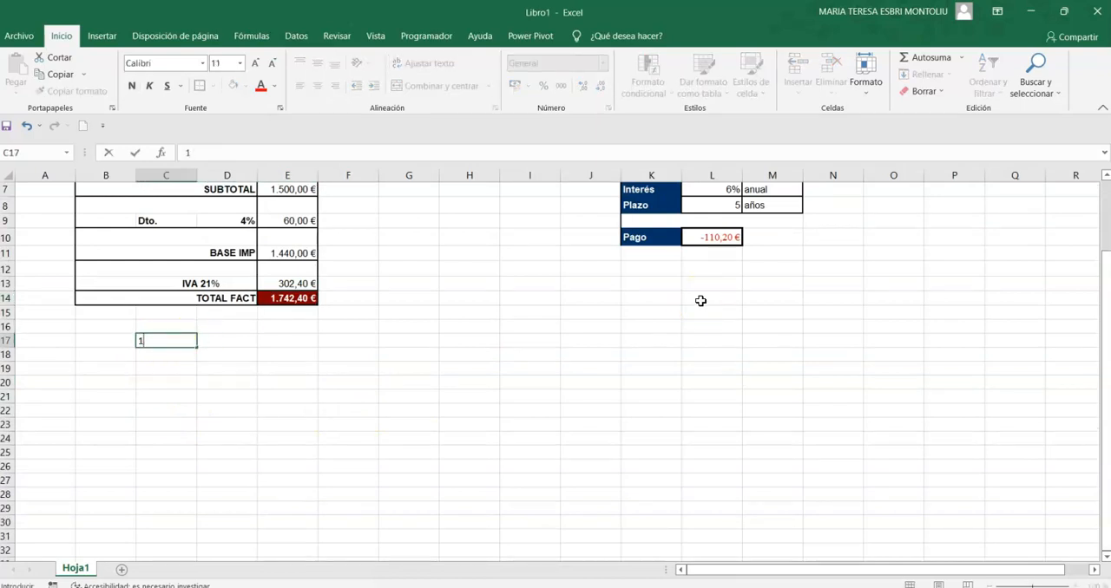
type("%")
left_click(274, 189)
left_click(169, 354)
type("2%")
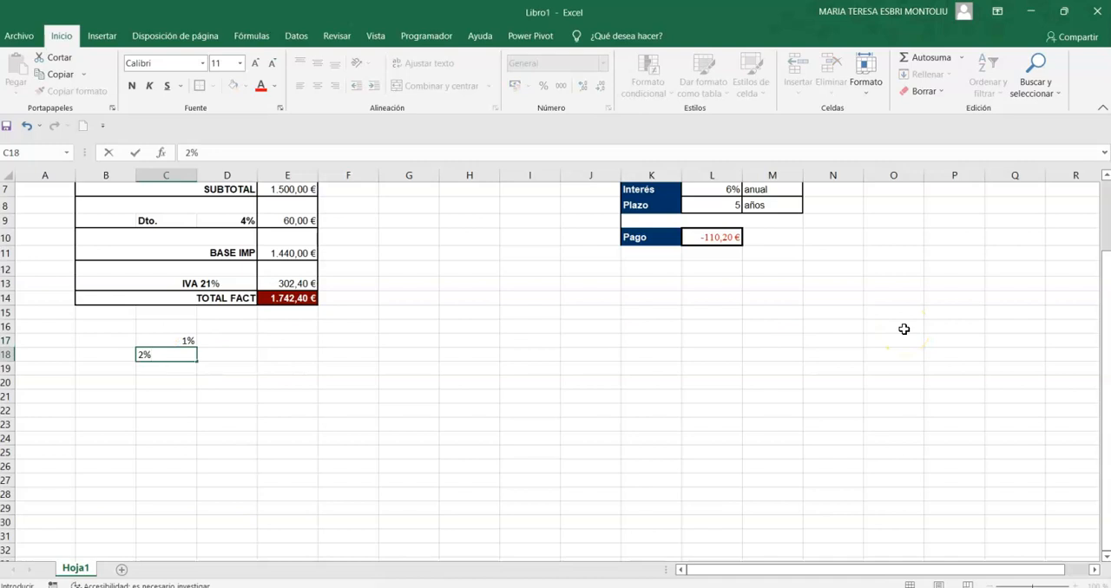
key("Return")
left_click(176, 341)
left_click_drag(165, 354, 195, 481)
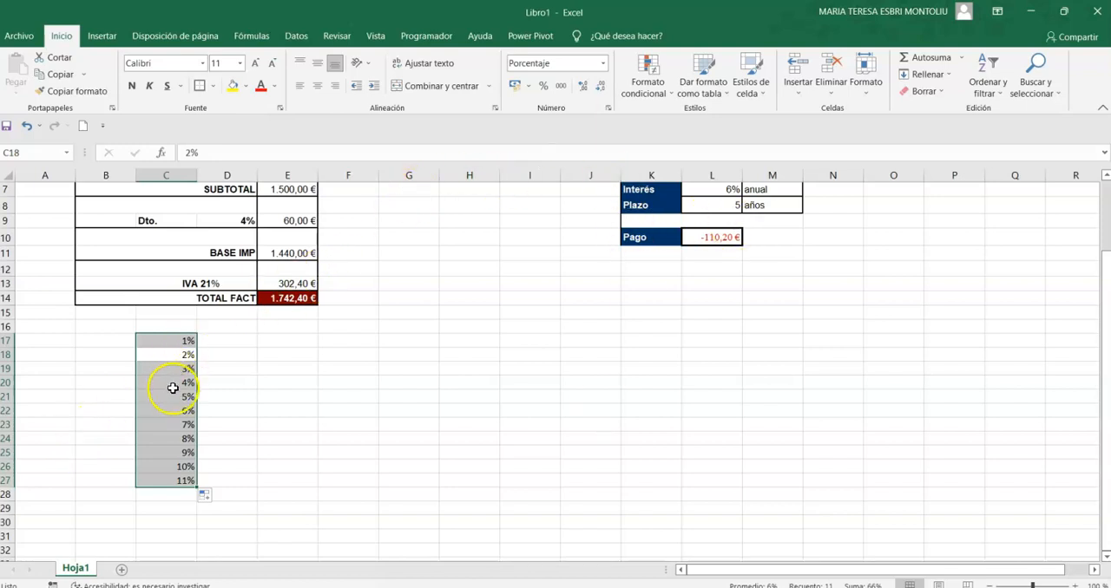
Move the list of discount percentages from C17:C27 down two rows to C19:C29.
left_click(175, 385)
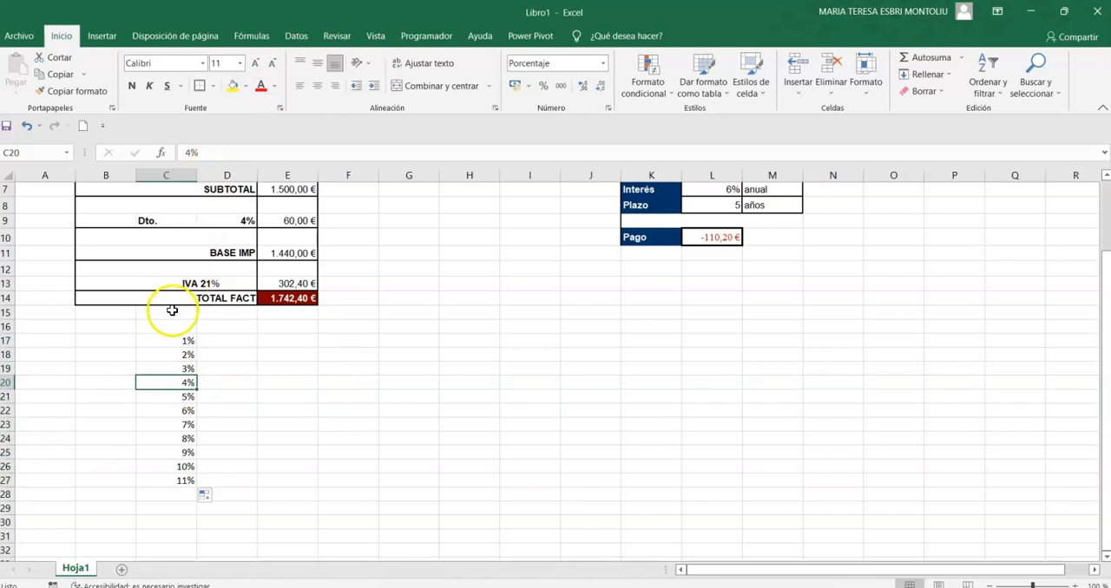
left_click_drag(168, 341, 175, 484)
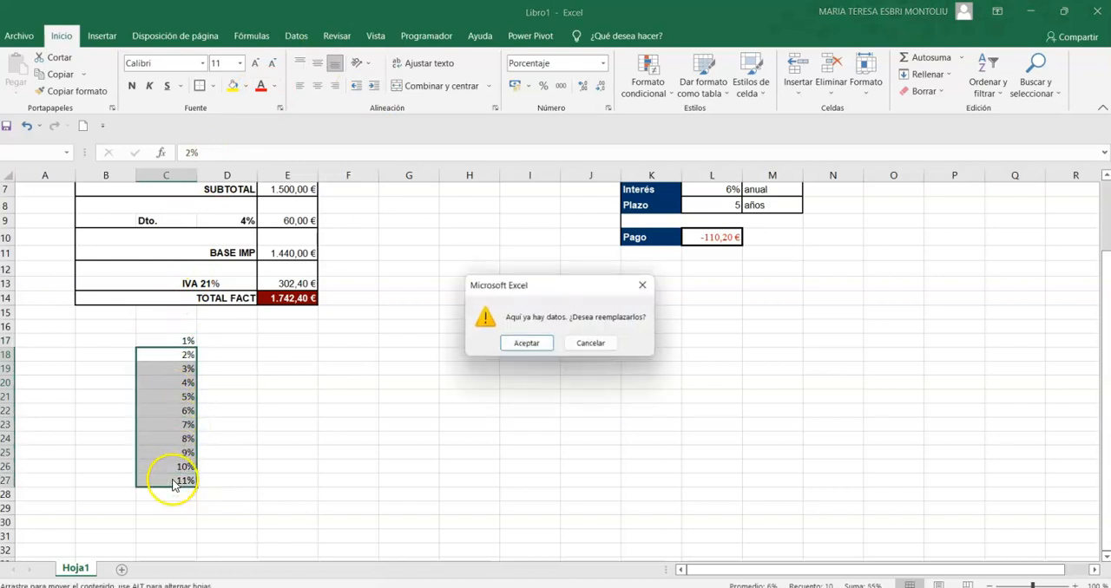
left_click(587, 344)
left_click_drag(175, 347, 164, 480)
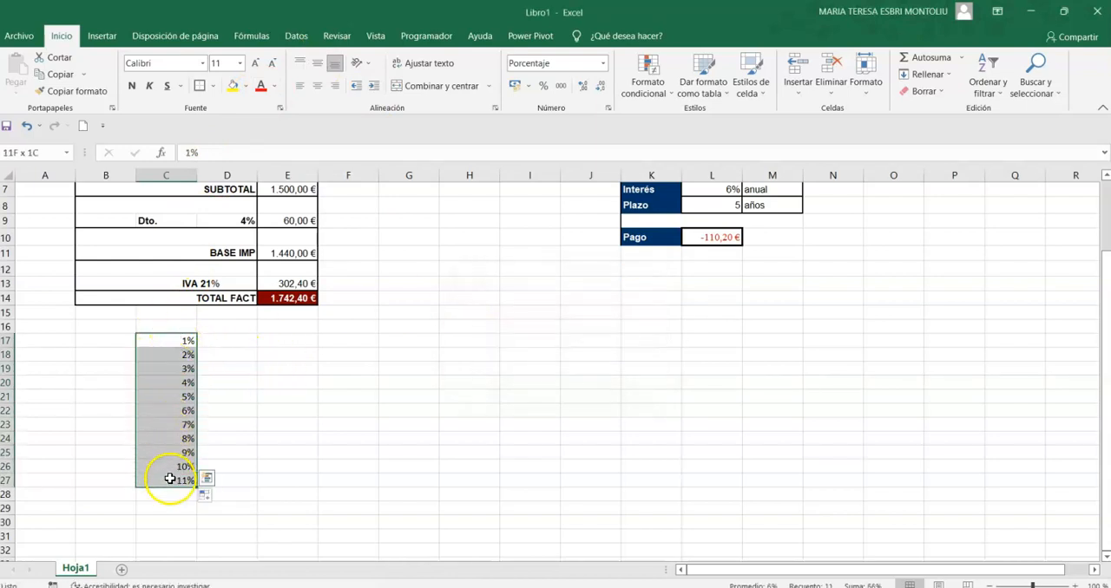
left_click_drag(179, 330, 203, 368)
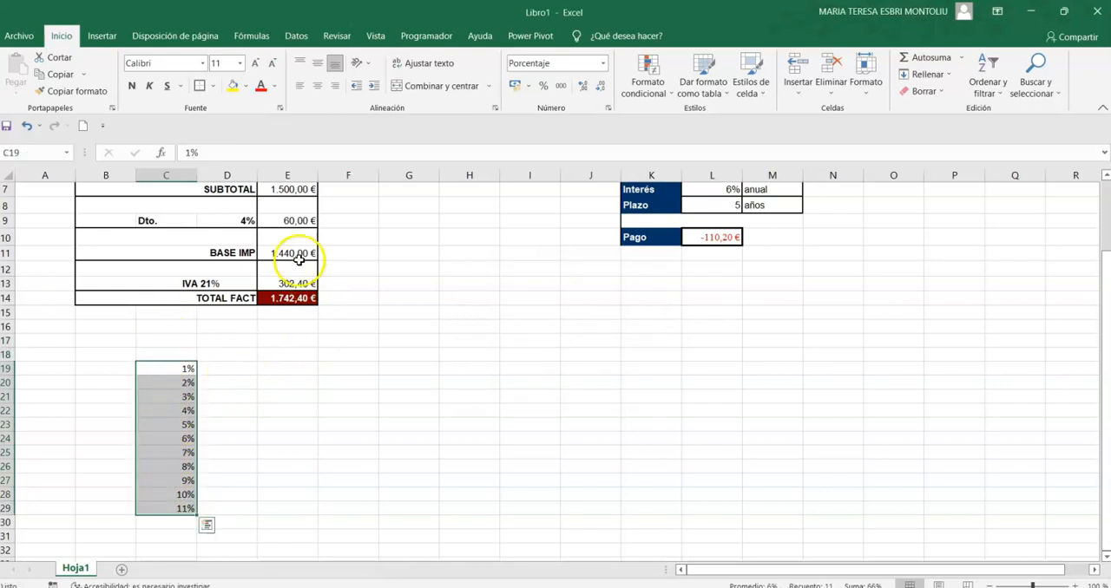
Link D18, one row above and one column beside the percentages, to the invoice total with +E14.
left_click(228, 352)
type("+")
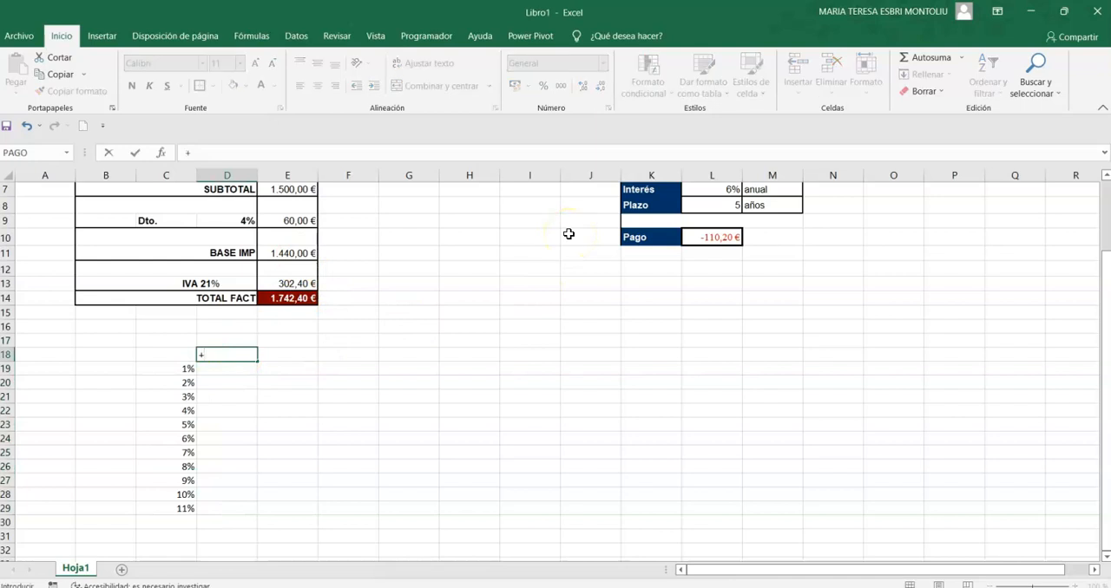
left_click(299, 298)
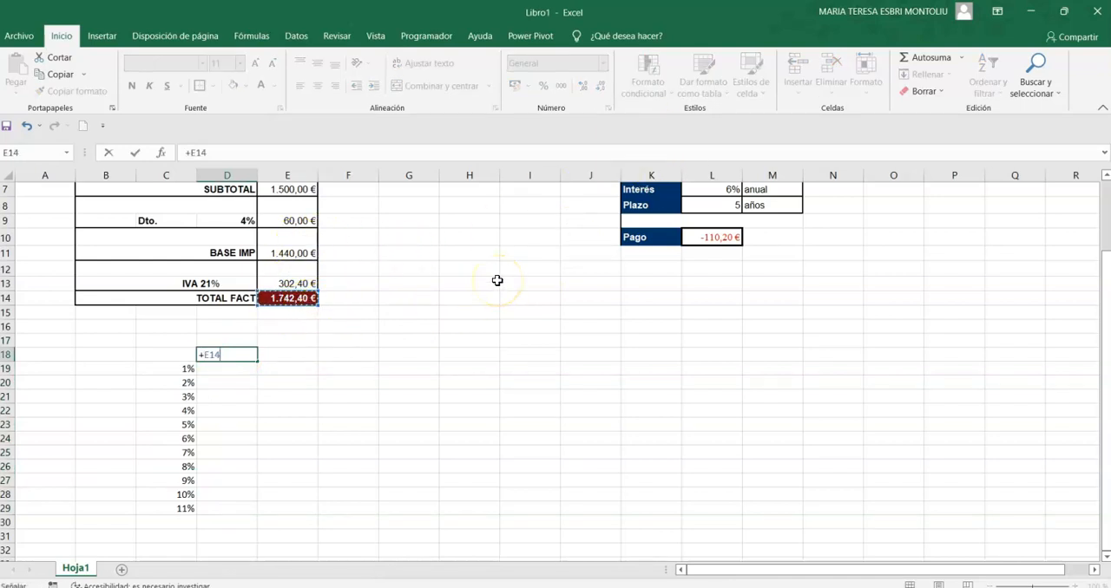
key("Return")
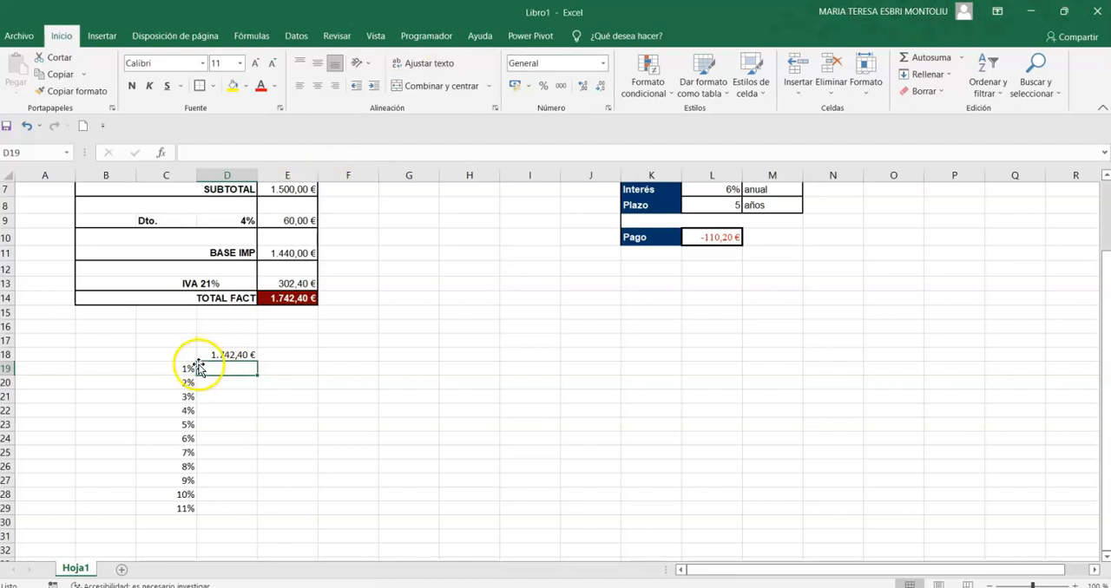
Create a what-if data table over C18:D29 with the discount cell D9 as the column input cell.
left_click_drag(163, 359, 223, 507)
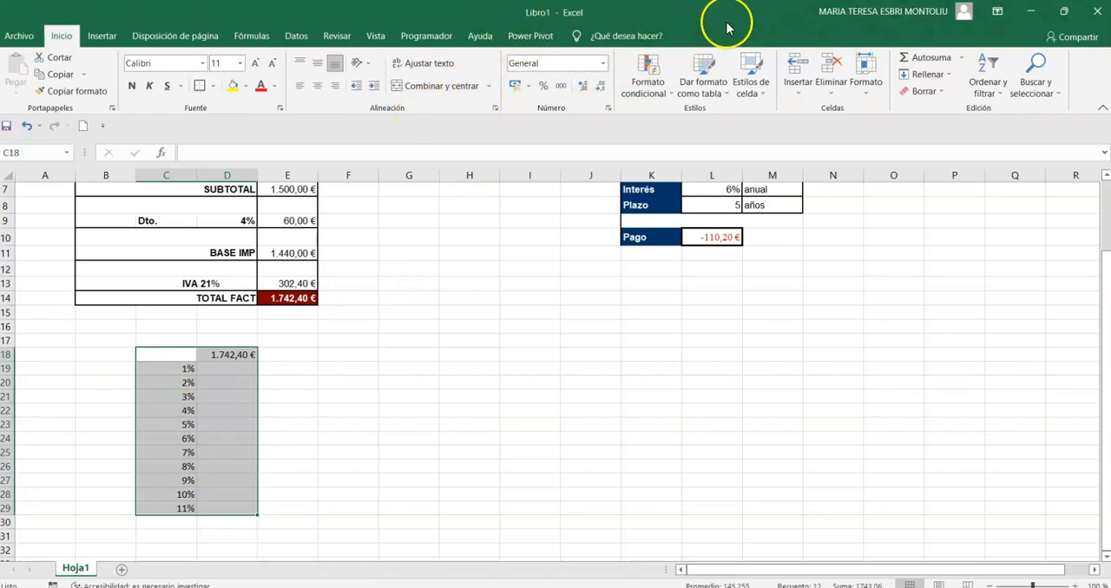
left_click(296, 36)
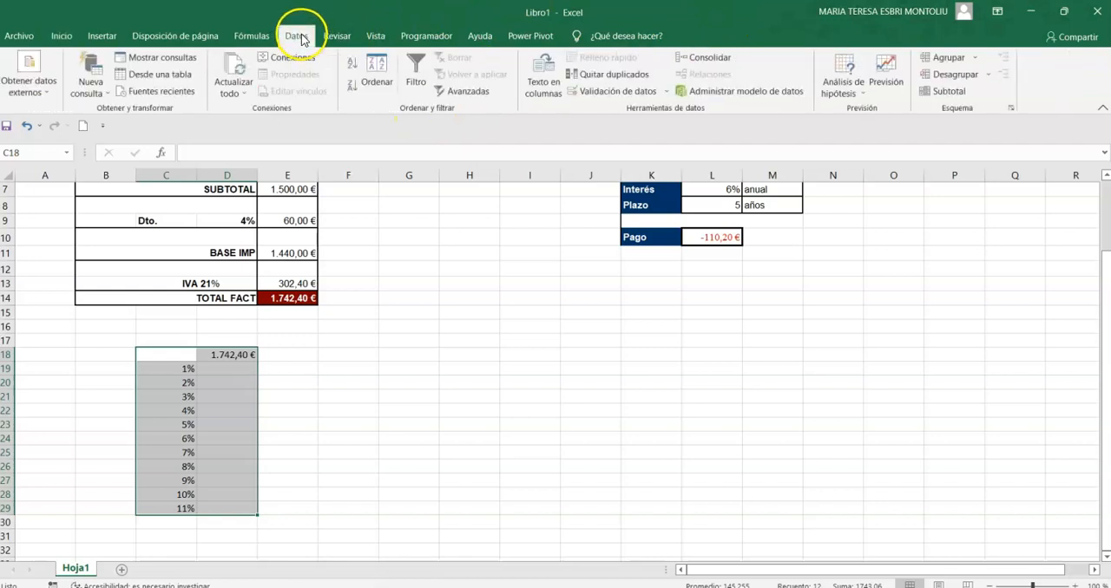
left_click(863, 99)
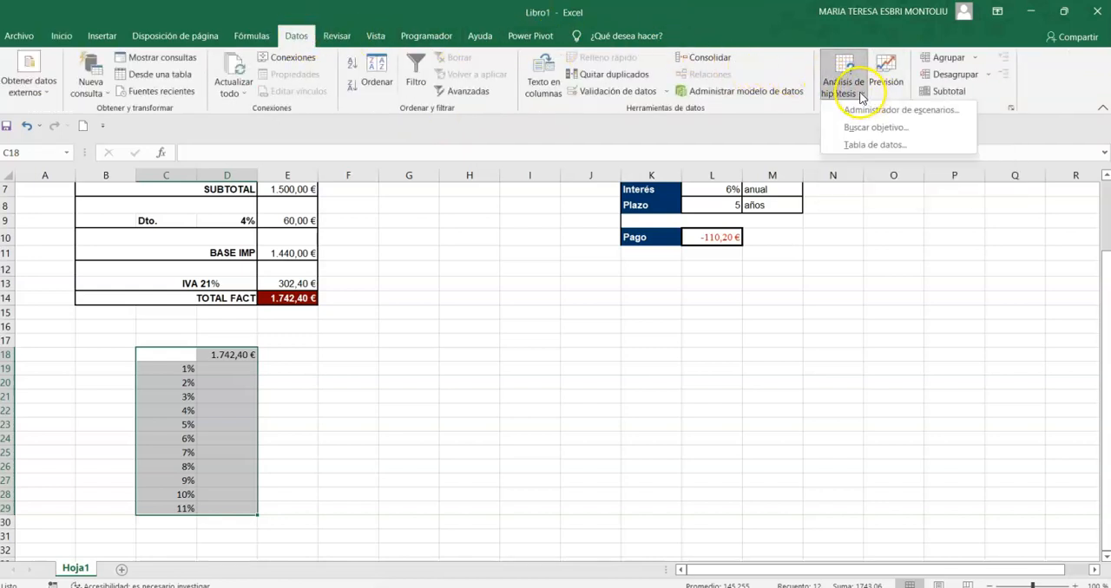
left_click(856, 147)
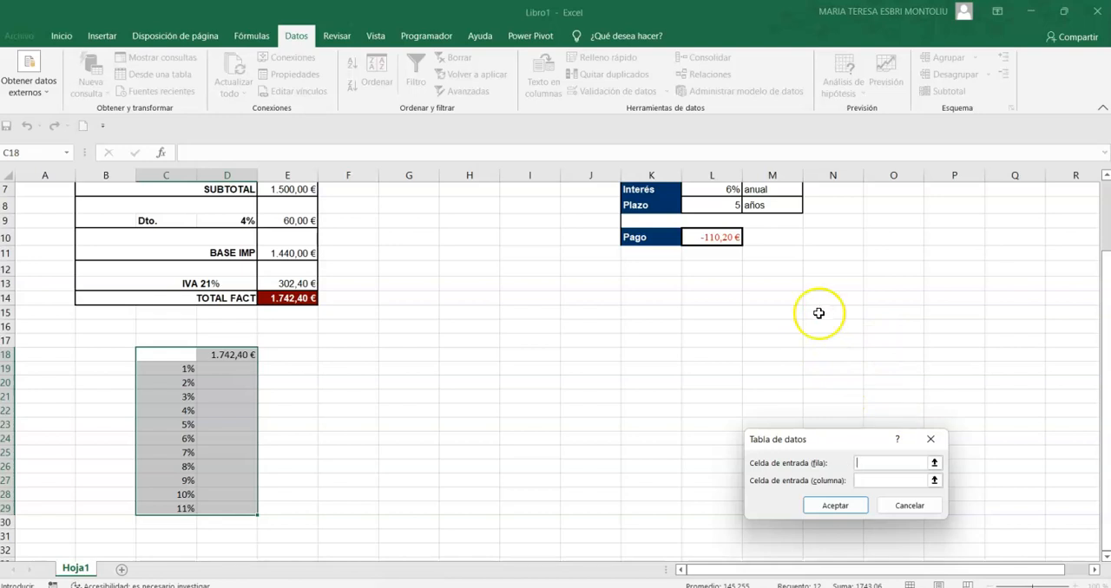
left_click(866, 479)
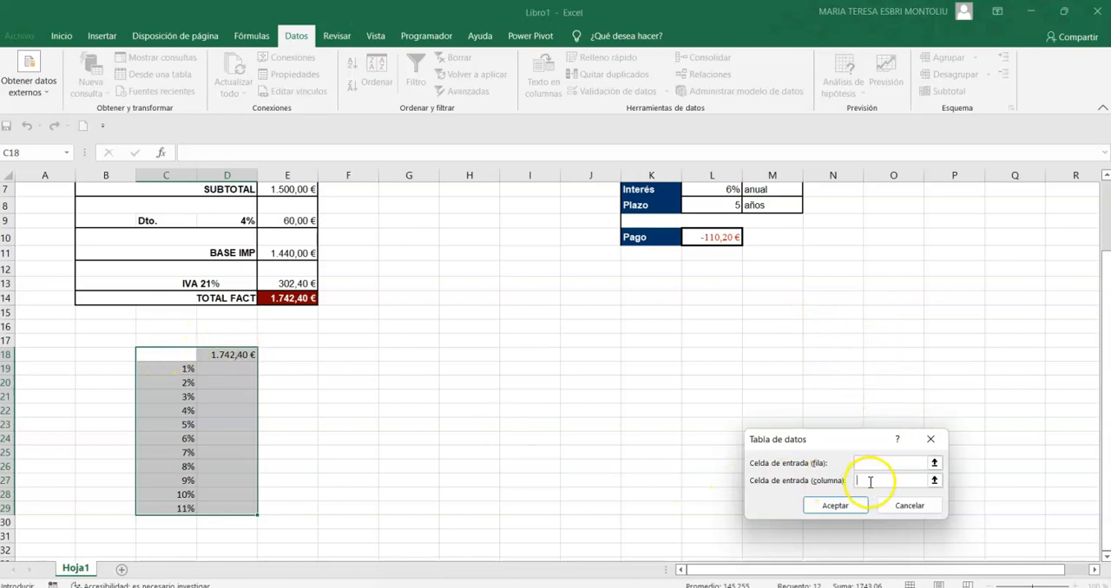
left_click(246, 220)
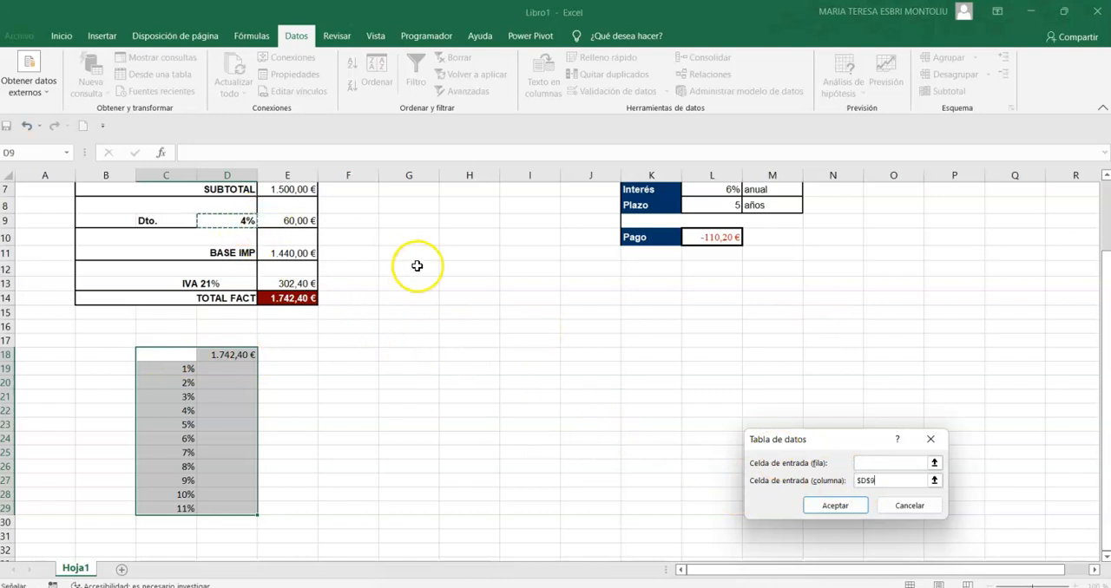
left_click(822, 508)
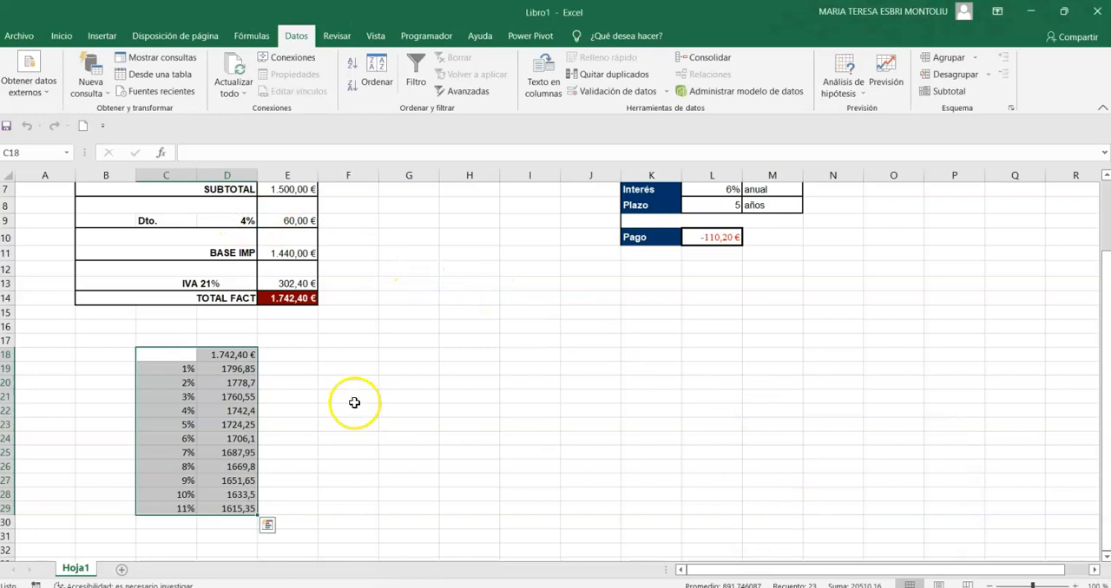
Apply the euro accounting format to the data table results in D18:D29.
left_click_drag(231, 355, 219, 514)
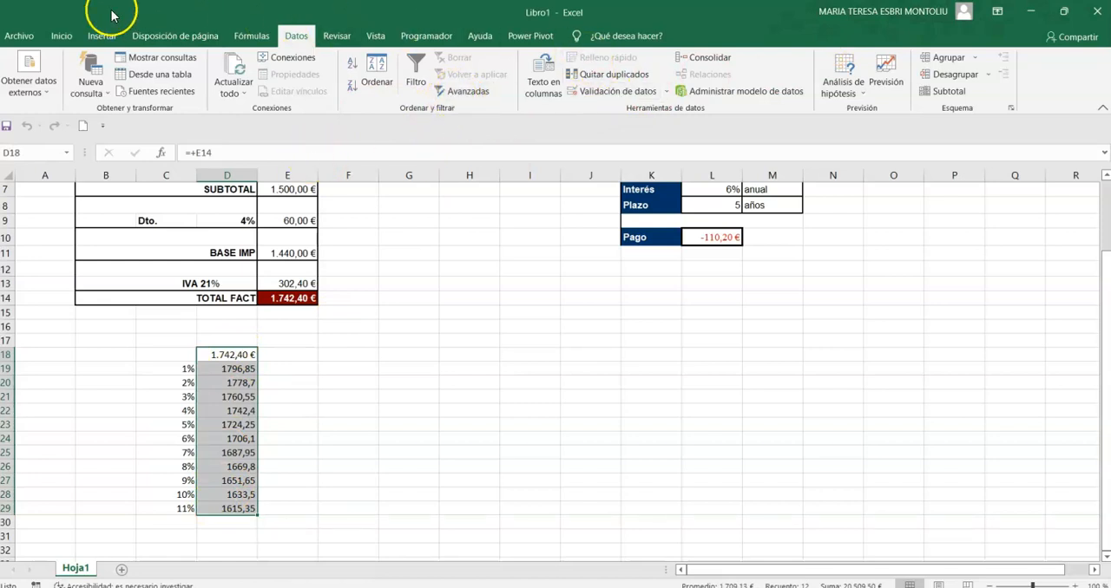
left_click(57, 34)
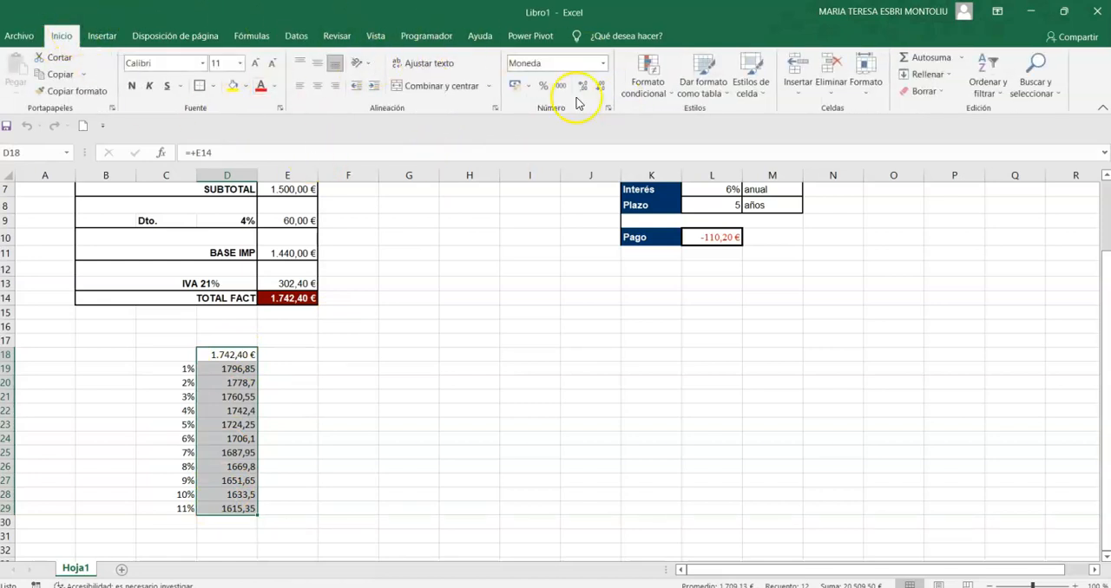
left_click(516, 85)
left_click(456, 417)
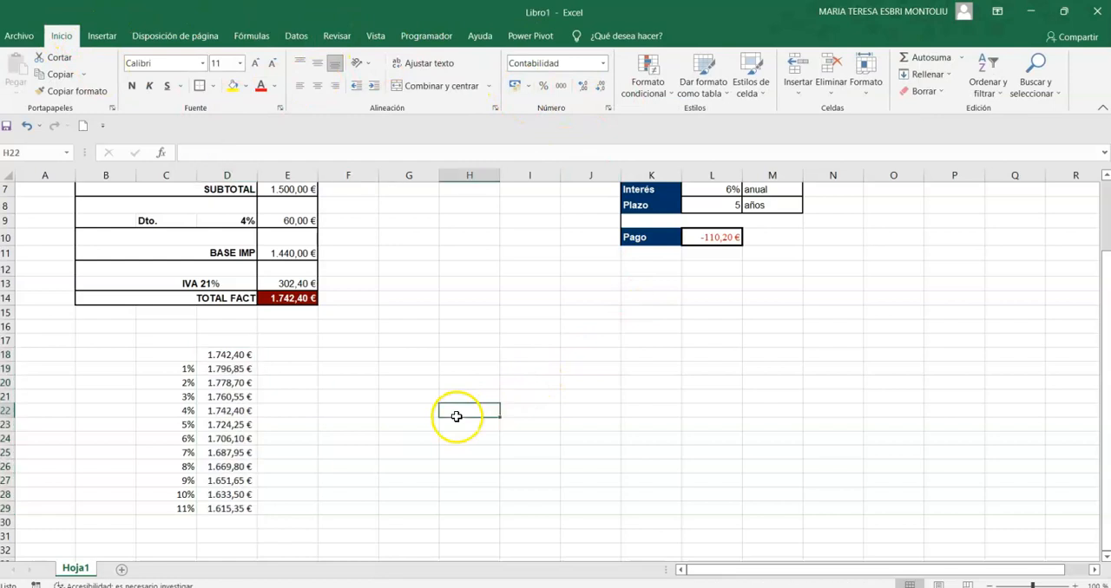
Highlight the 4% row of the data table, C22:D22, with a yellow fill.
left_click(233, 369)
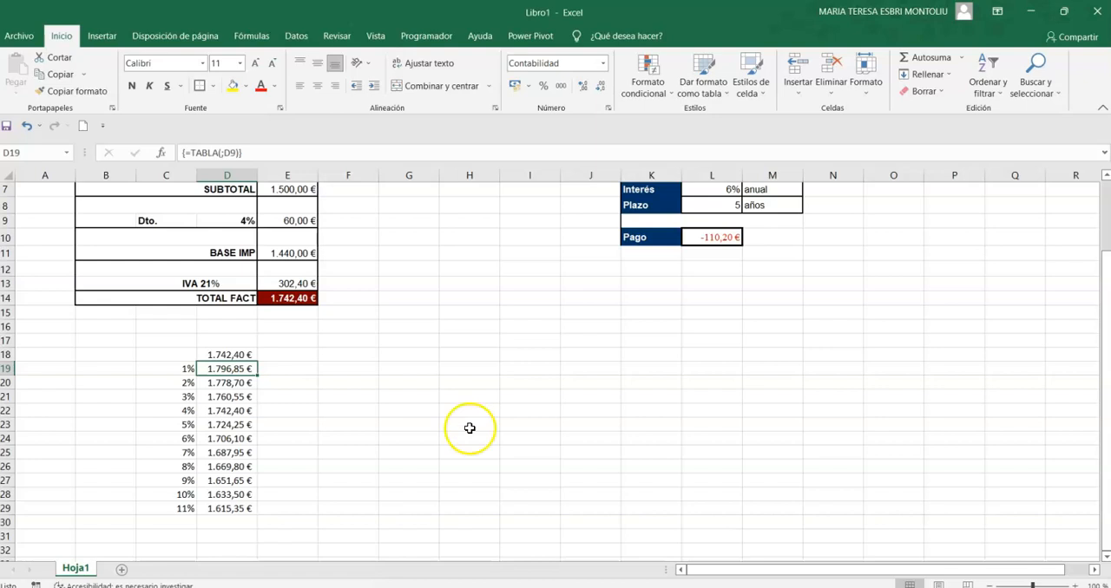
left_click_drag(166, 411, 227, 410)
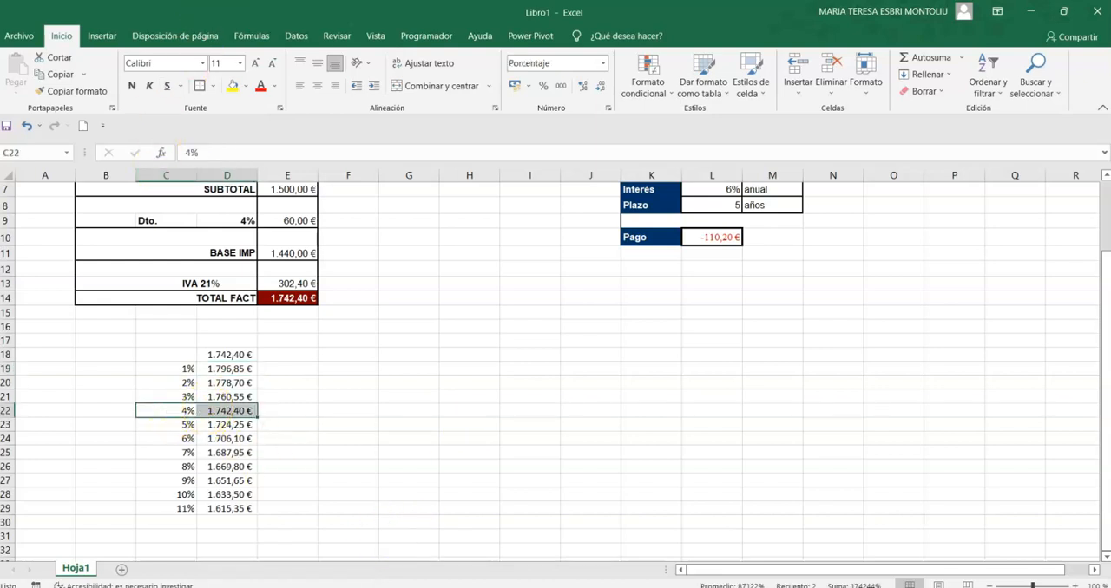
left_click(232, 85)
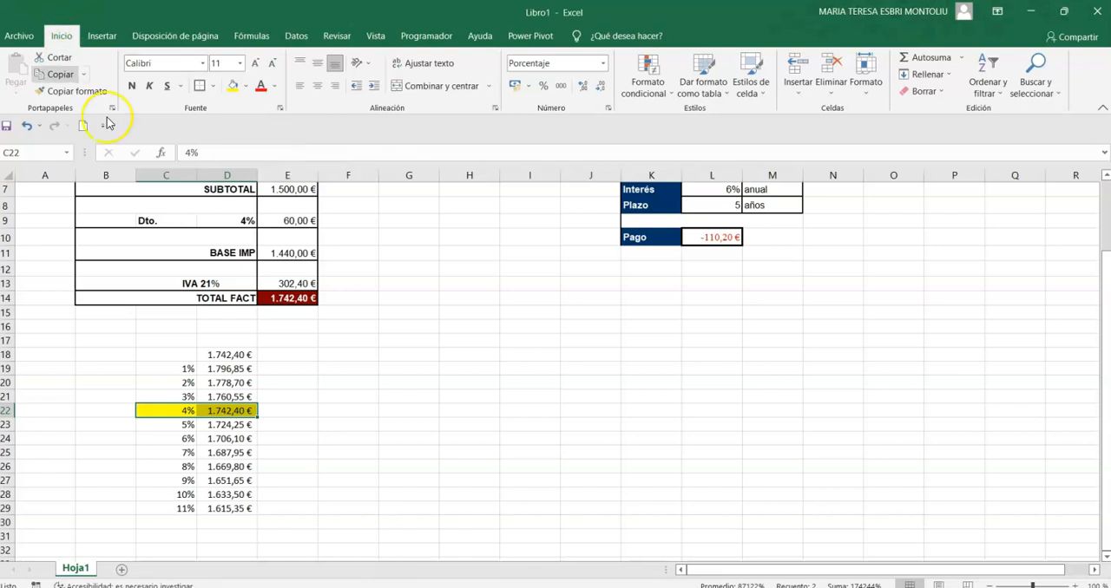
Link G18 to the invoice total in E14 as the header formula of a second data table.
left_click(406, 359)
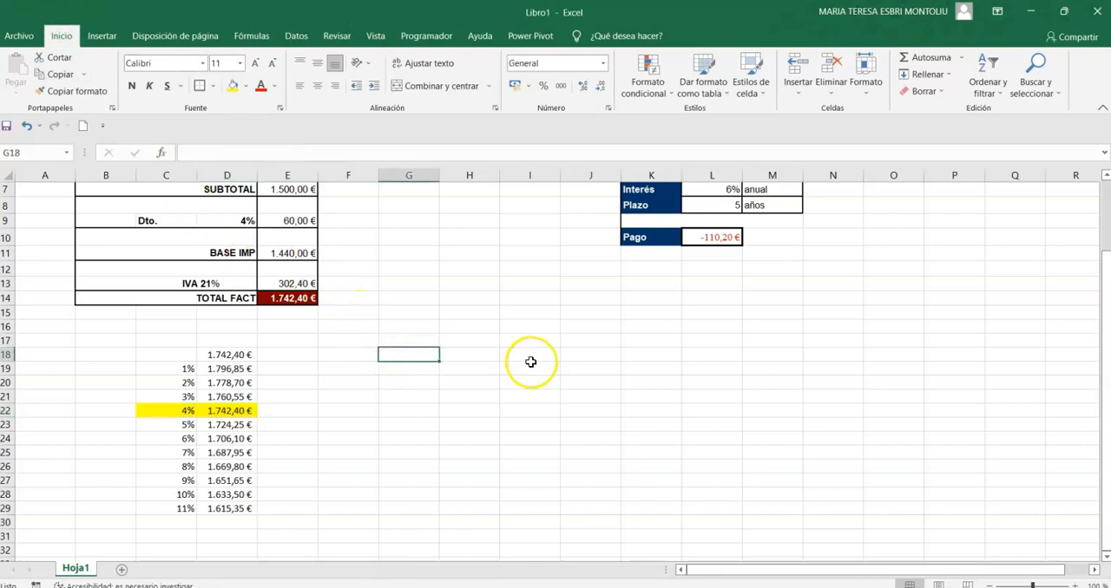
type("+")
key("Up")
key("Up")
key("Up")
key("Up")
key("Left")
key("Left")
key("Return")
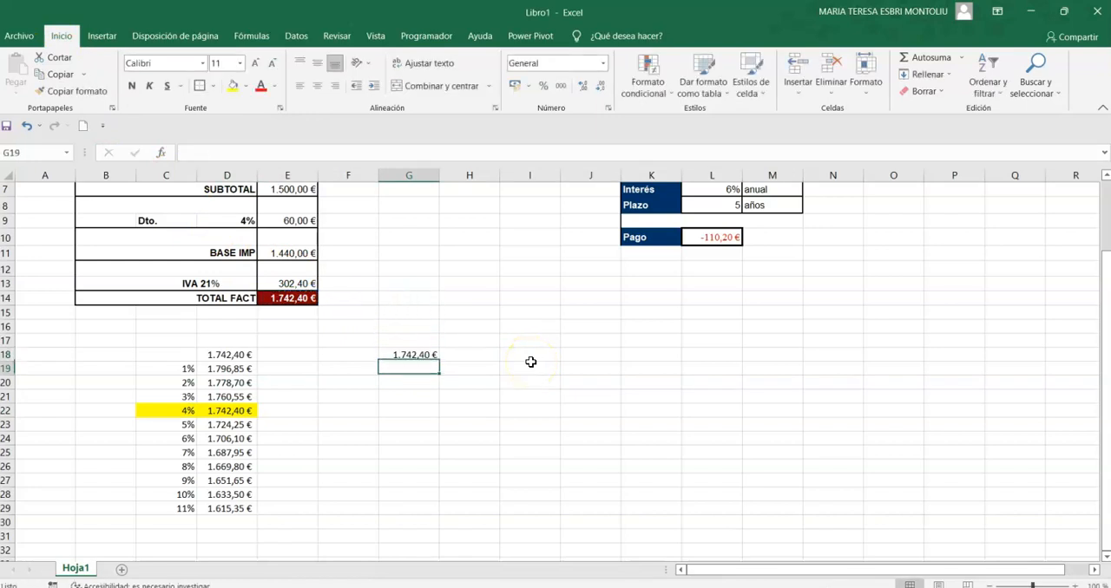
Fill F19:F28 with discount percentages from 1% to 10% in 1% increments.
key("Left")
type("1")
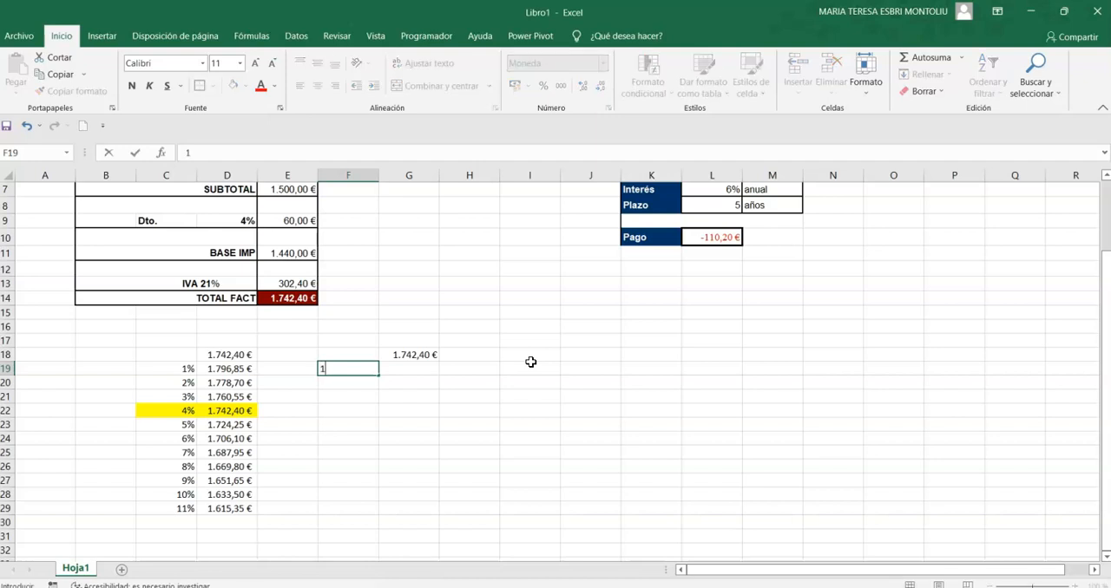
type("%")
key("Return")
type("2%")
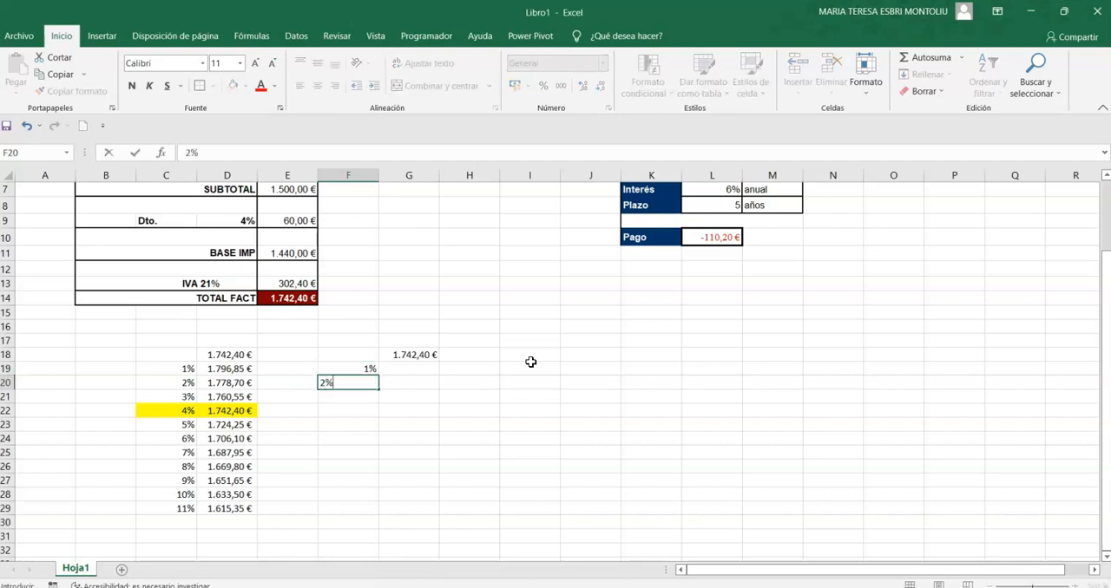
key("Return")
left_click_drag(360, 369, 364, 498)
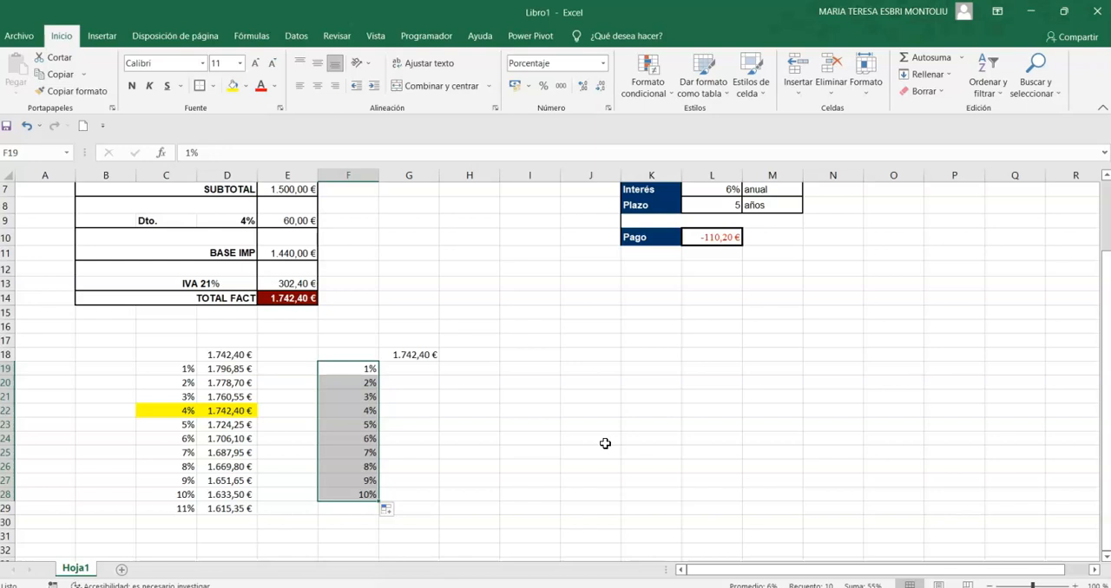
Create a what-if data table over F18:G28 with the discount cell D9 as the column input cell only.
left_click_drag(354, 355, 406, 495)
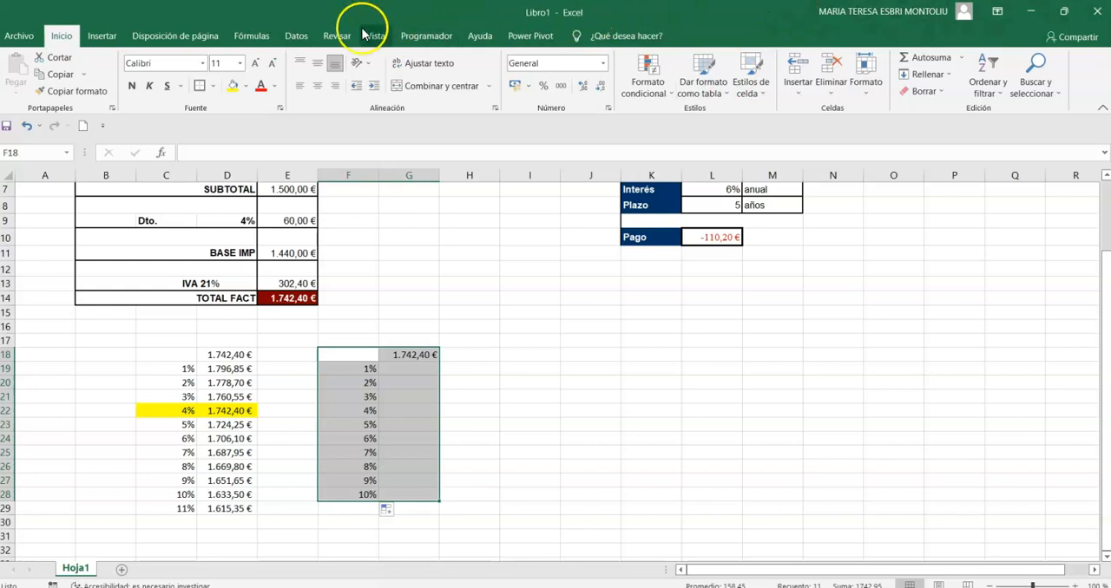
left_click(296, 38)
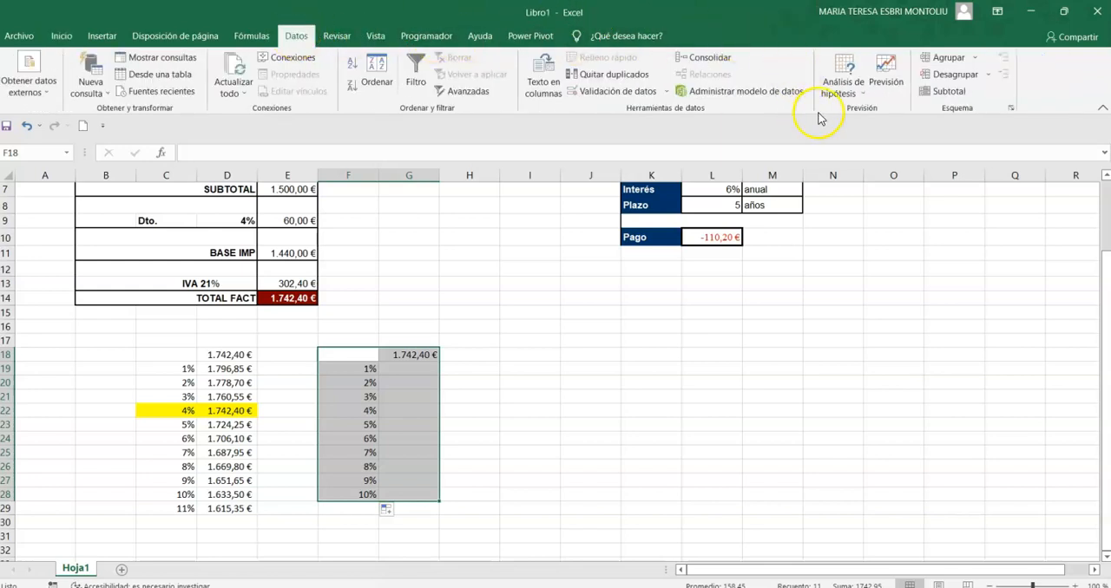
left_click(857, 95)
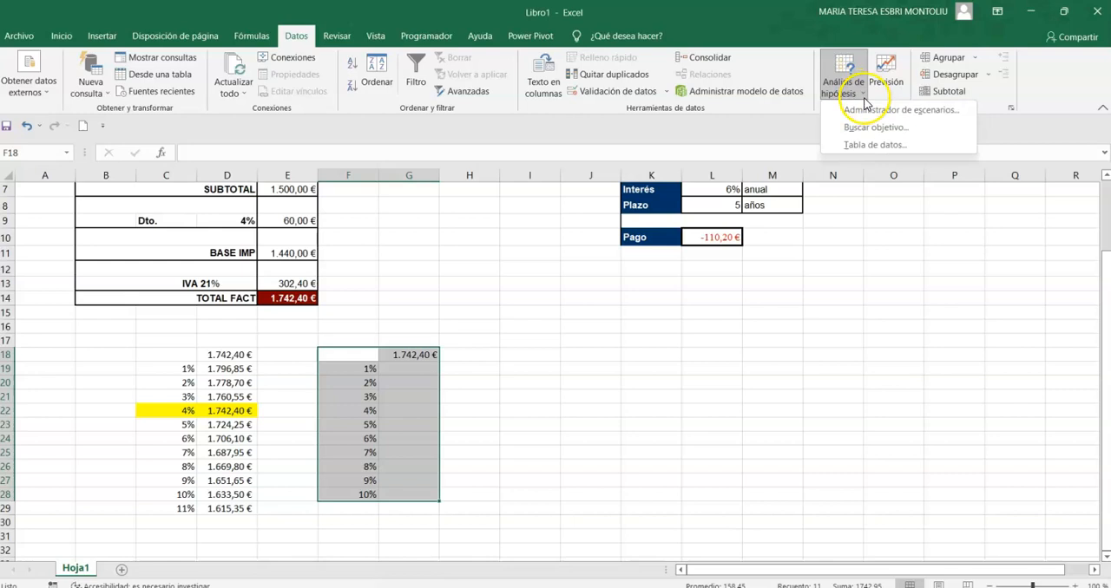
left_click(872, 145)
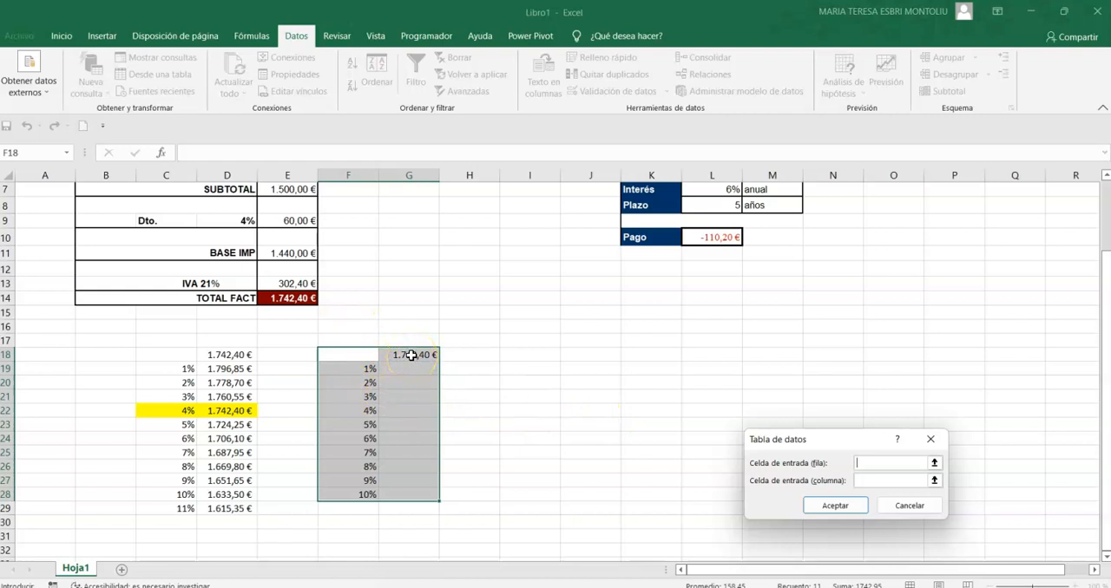
left_click(225, 222)
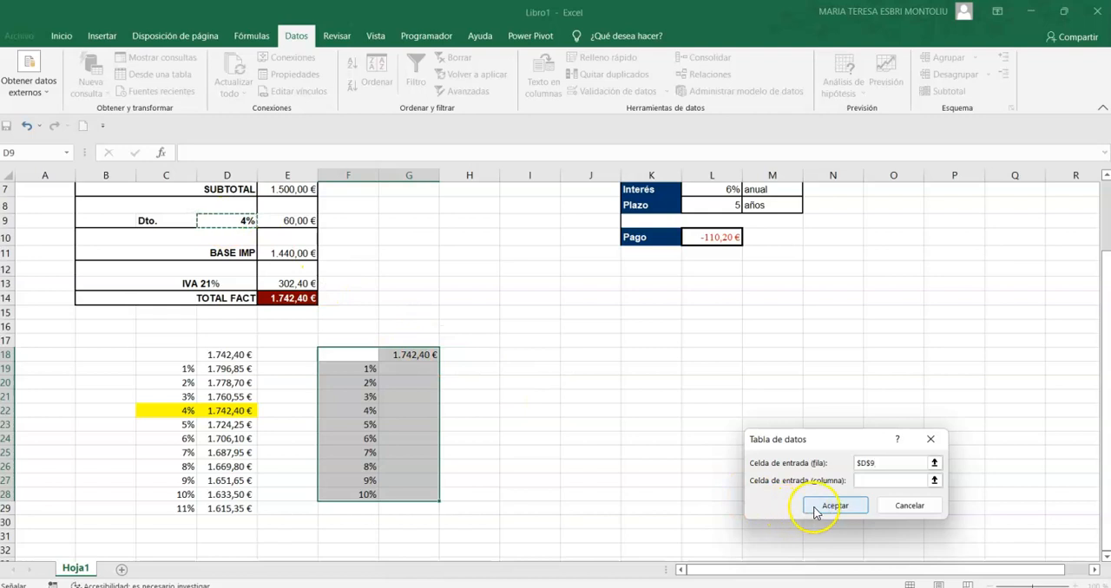
left_click_drag(873, 462, 627, 383)
key("Delete")
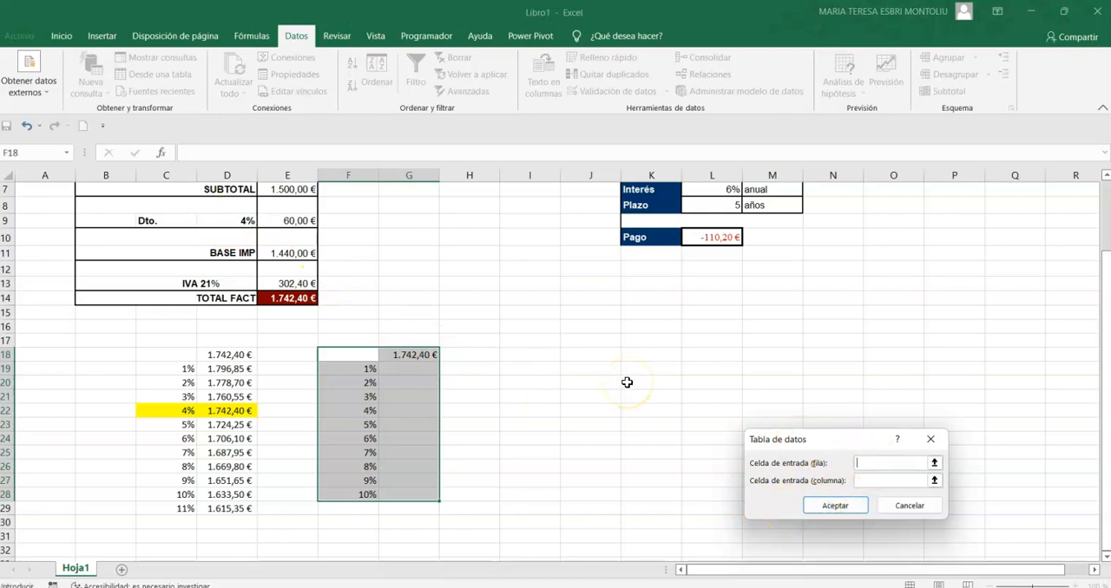
left_click(876, 479)
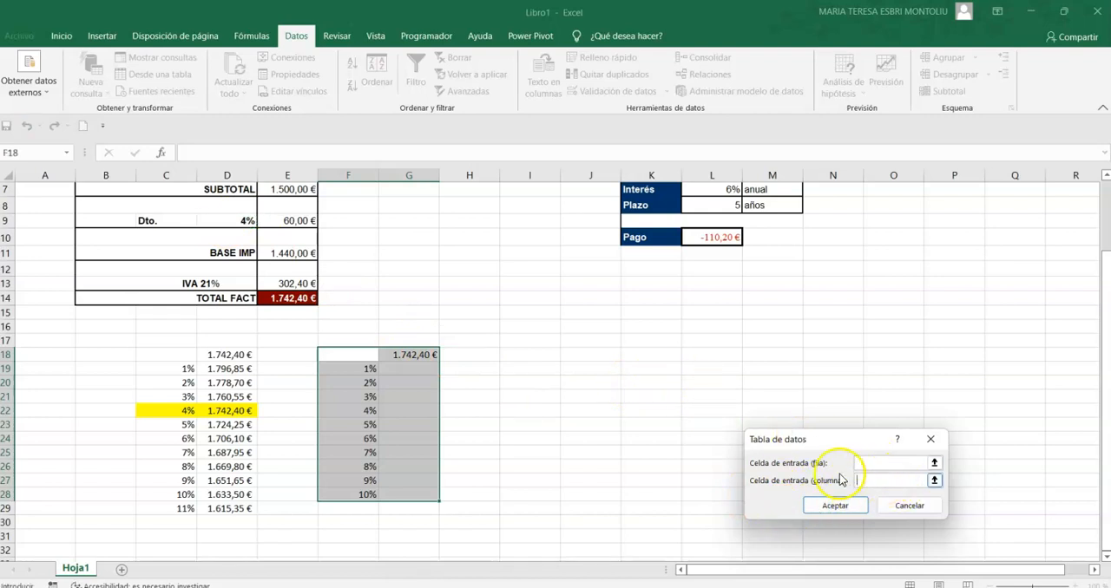
left_click(239, 222)
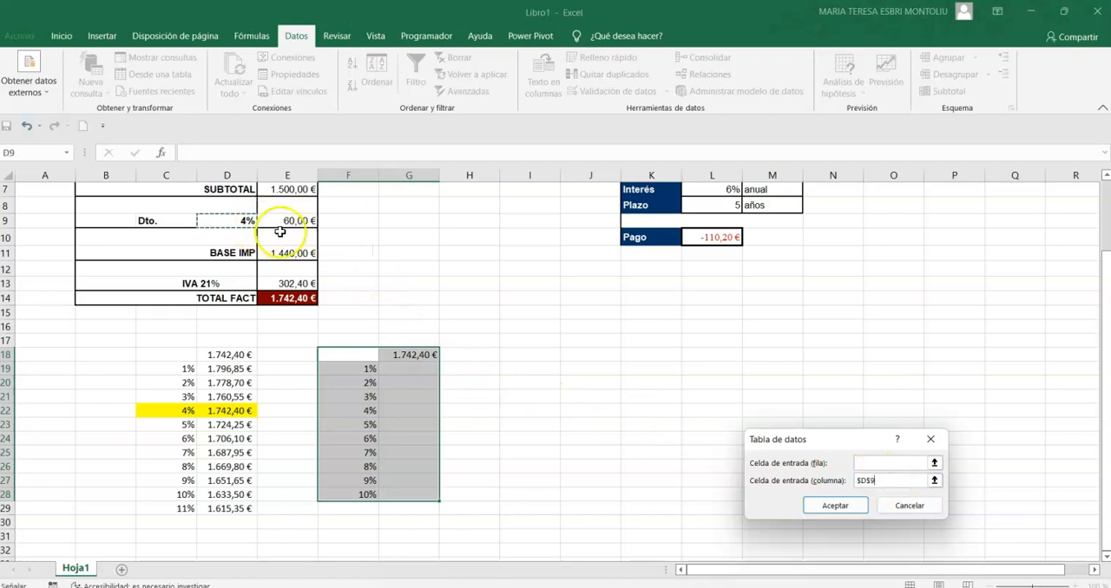
left_click(835, 506)
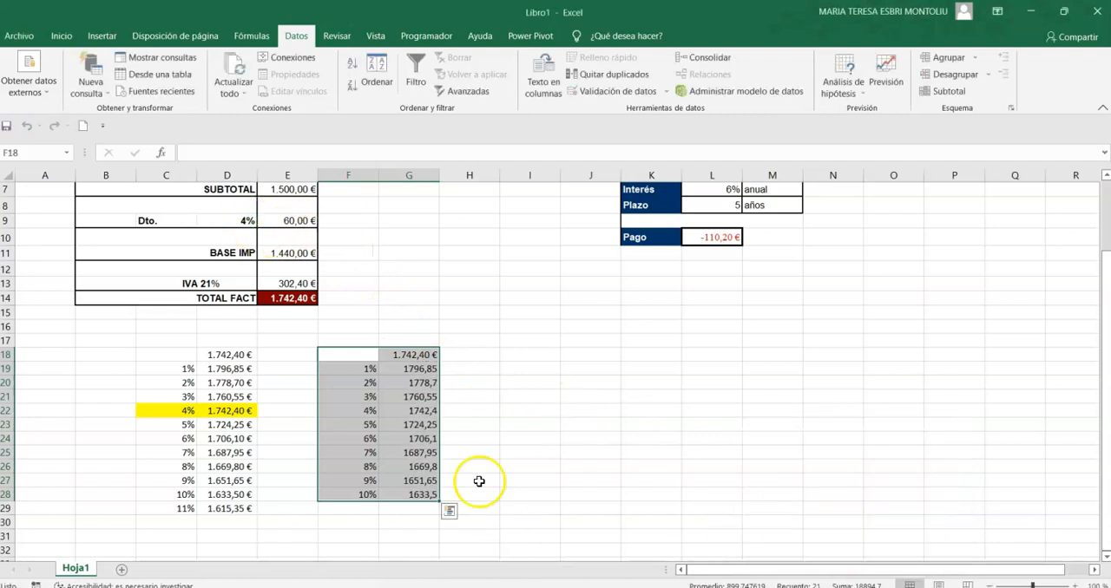
Apply the euro accounting format to the second table's totals in G18:G28.
left_click(404, 356)
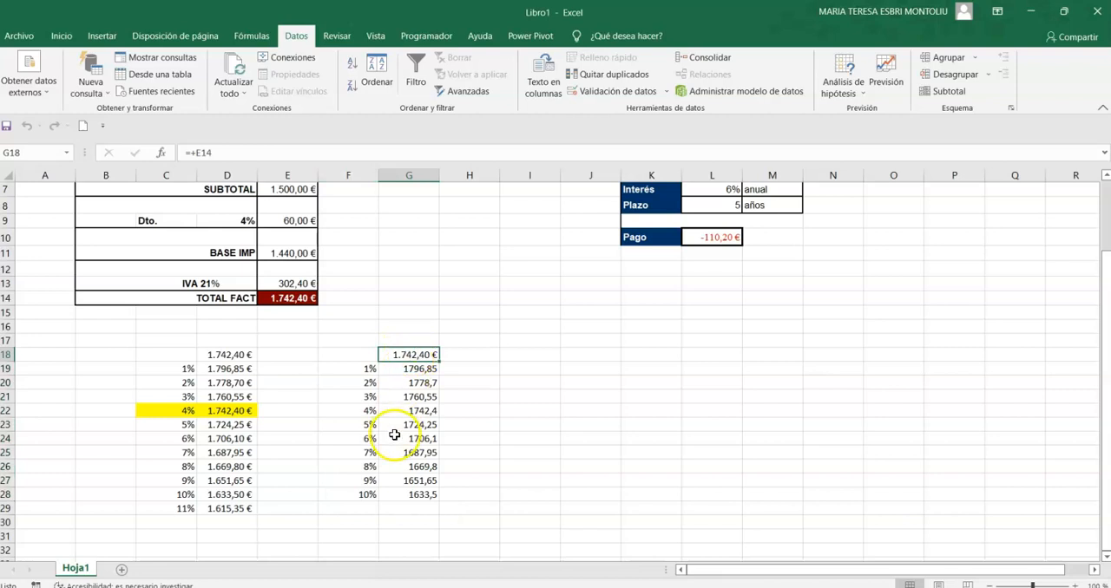
left_click_drag(413, 490, 415, 354)
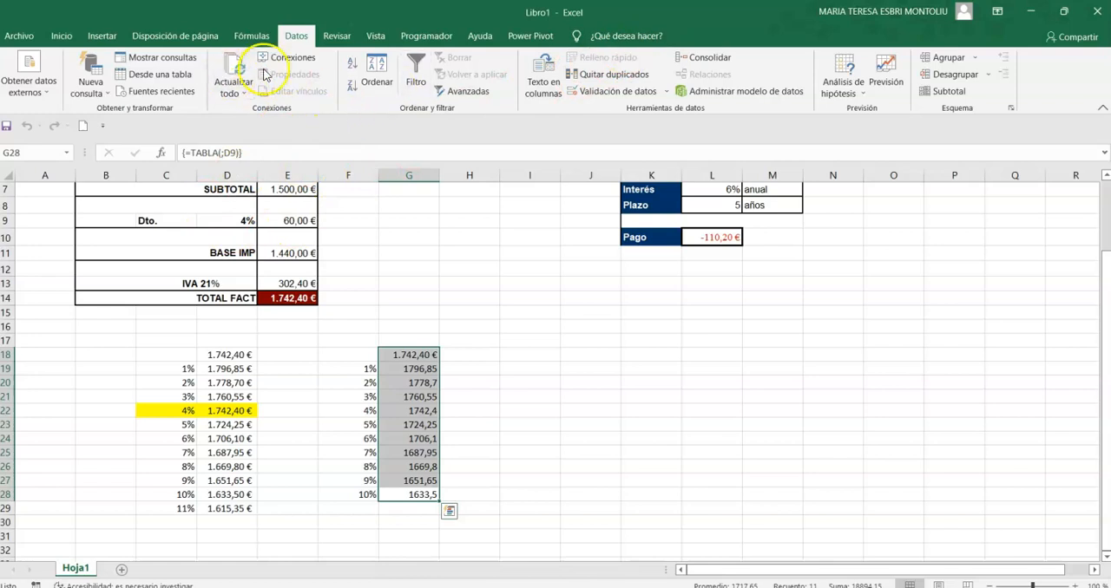
left_click(62, 36)
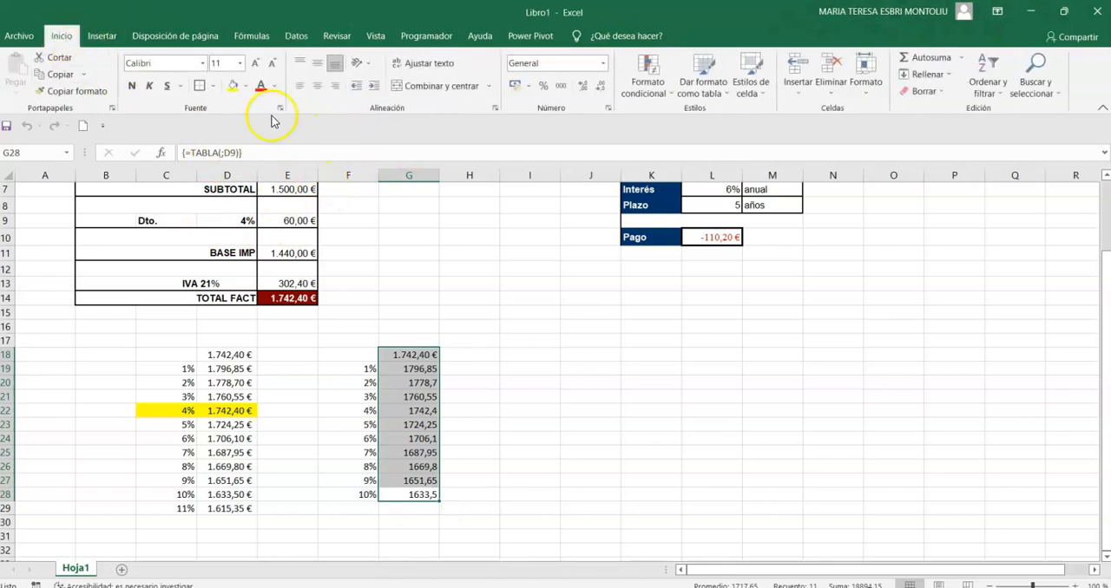
left_click(514, 86)
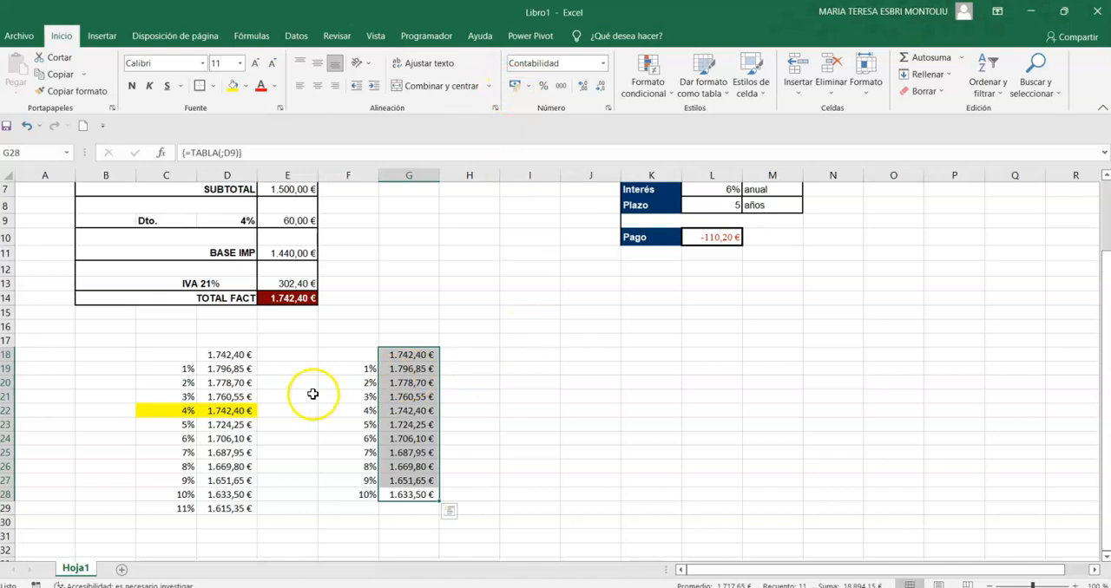
Test the invoice and data tables with a discount of 1% in D9, followed by 7%.
left_click(246, 222)
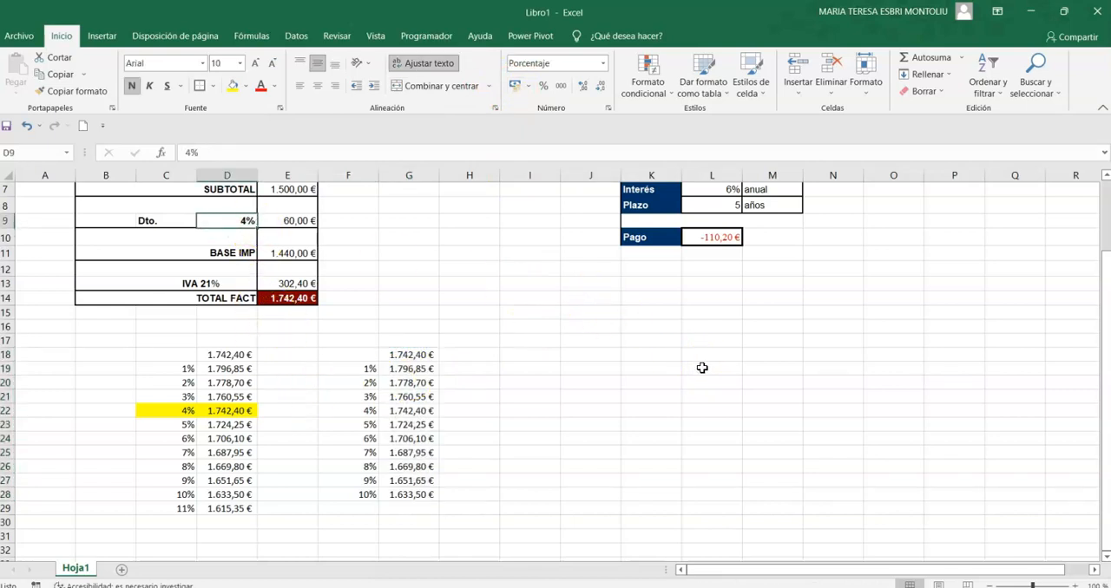
type("10")
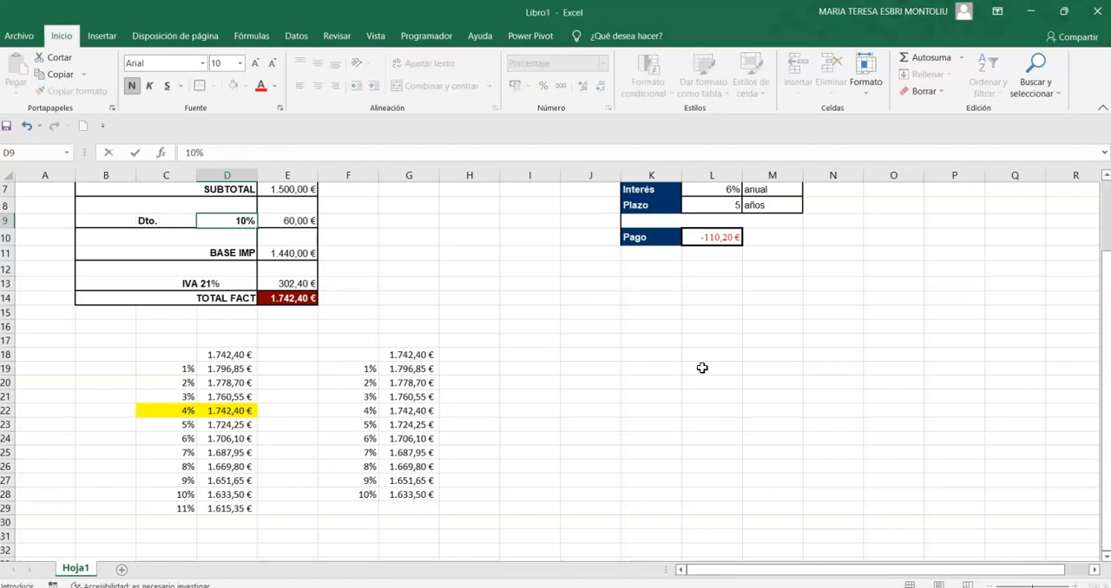
key("BackSpace")
key("Return")
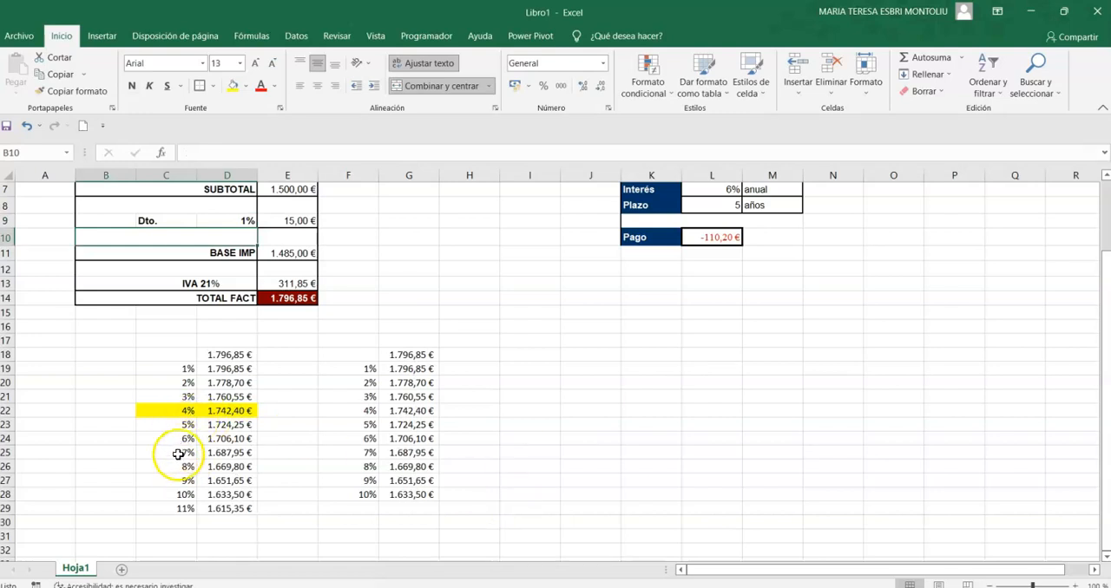
left_click(252, 219)
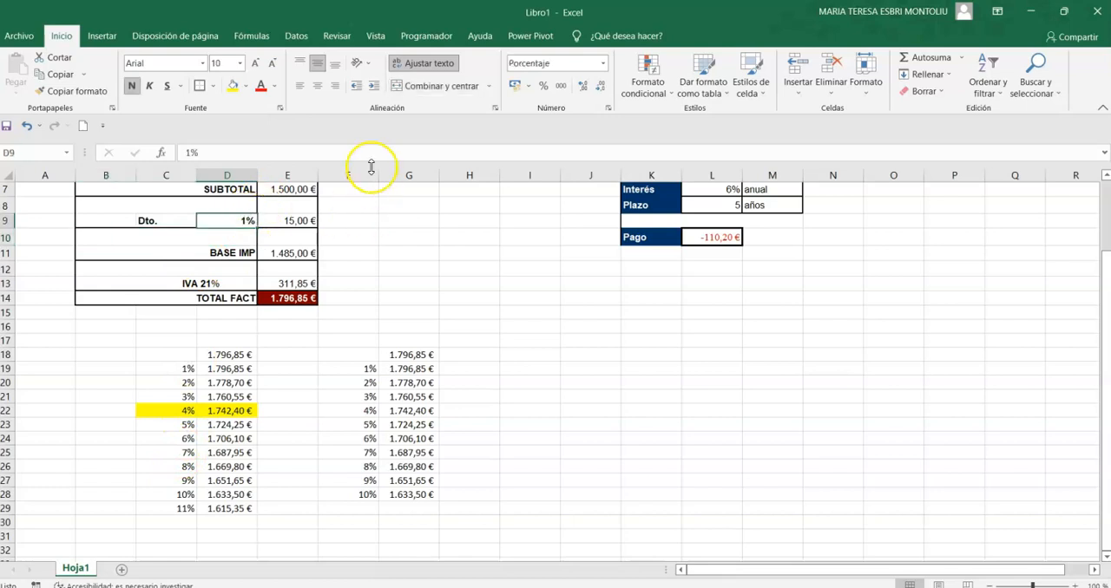
type("7")
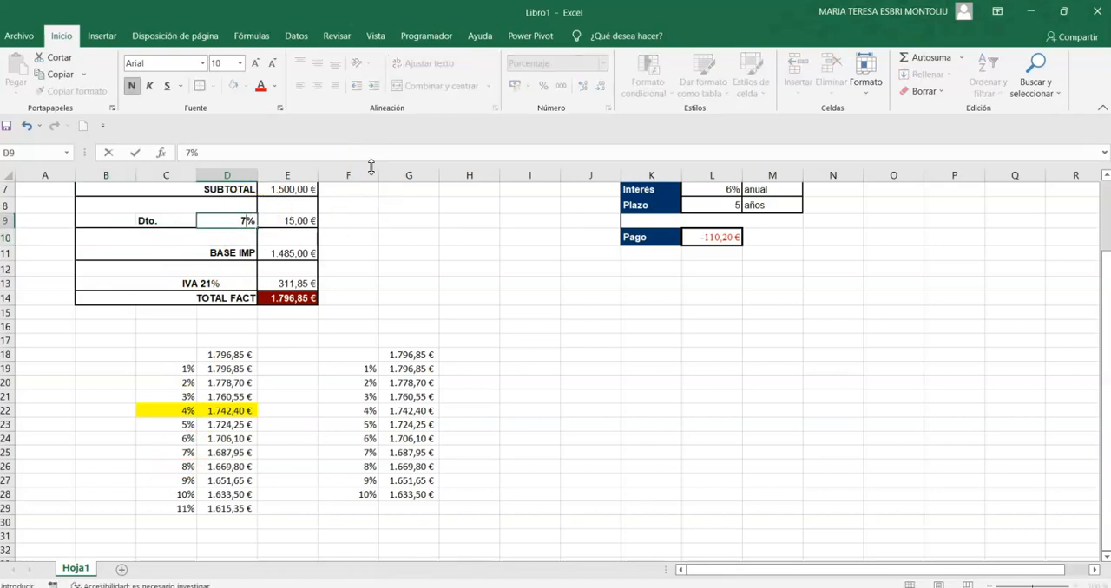
key("Return")
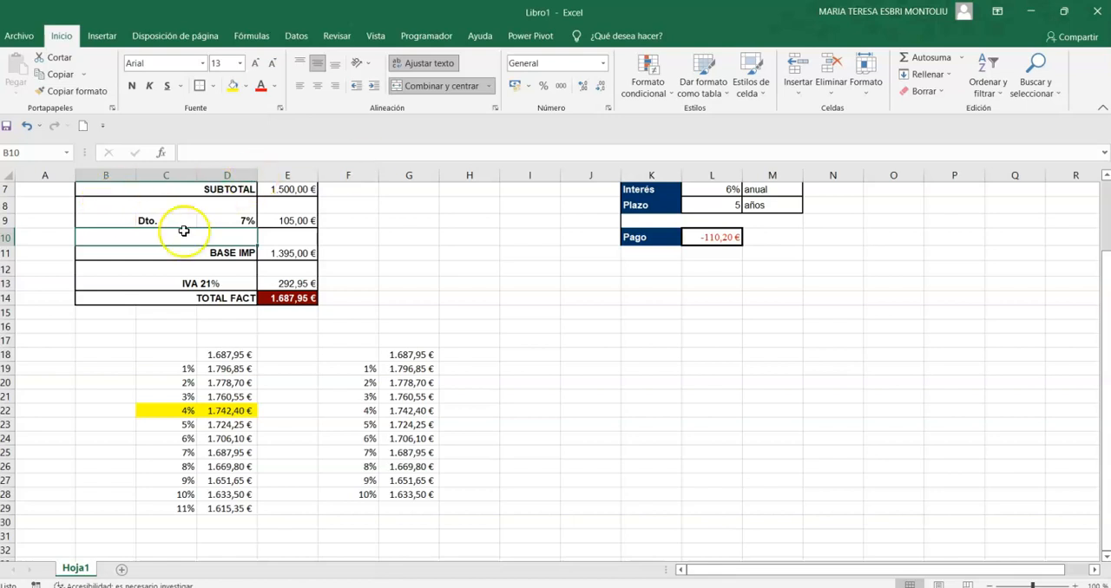
Set the invoice discount in D9 back to 4%.
left_click(230, 219)
type("4")
key("Return")
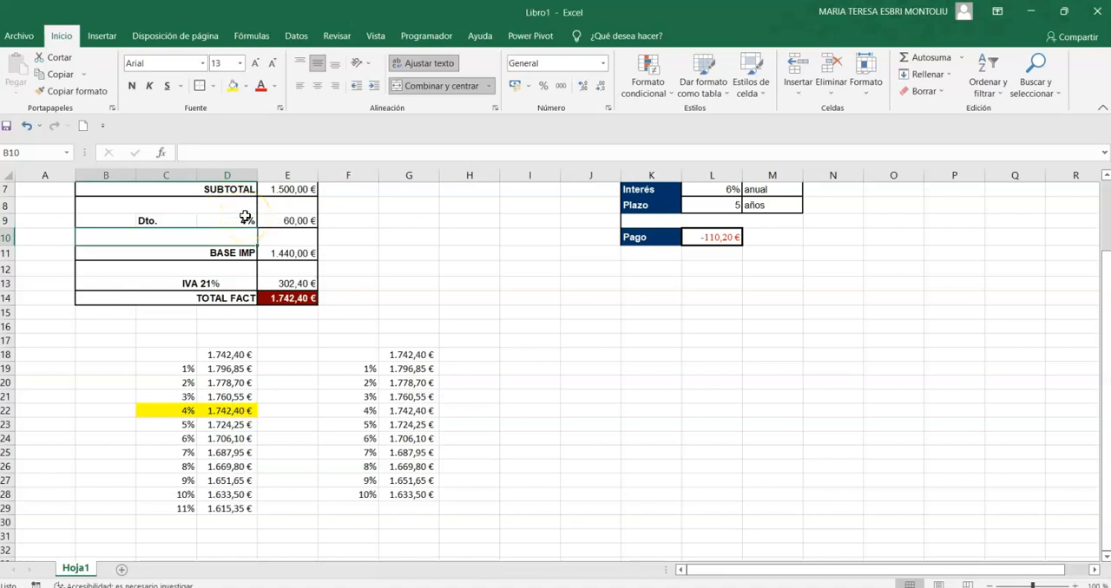
Delete the contents of the second data table in F18:G28.
left_click_drag(355, 366, 429, 508)
left_click_drag(355, 354, 404, 495)
key("Delete")
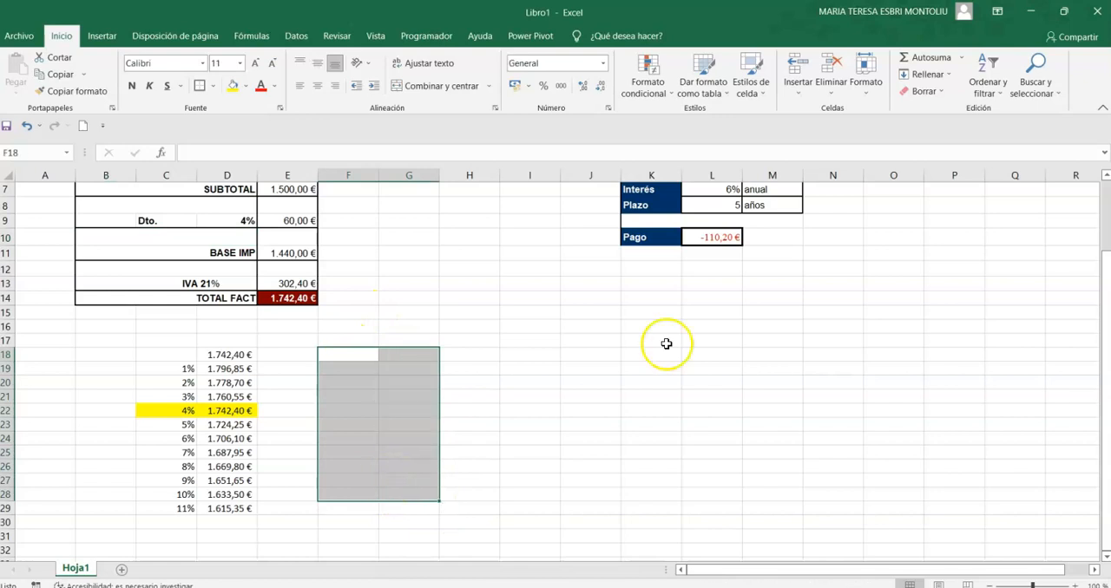
Clear the payment formula from L10 in the loan calculator.
scroll(694, 351, "up", 2)
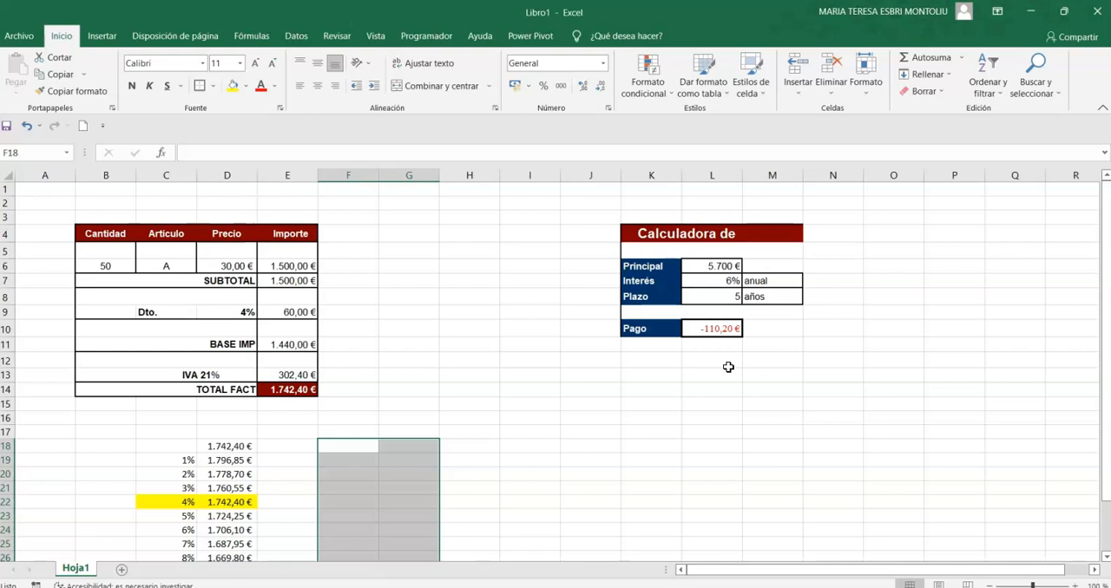
left_click(711, 329)
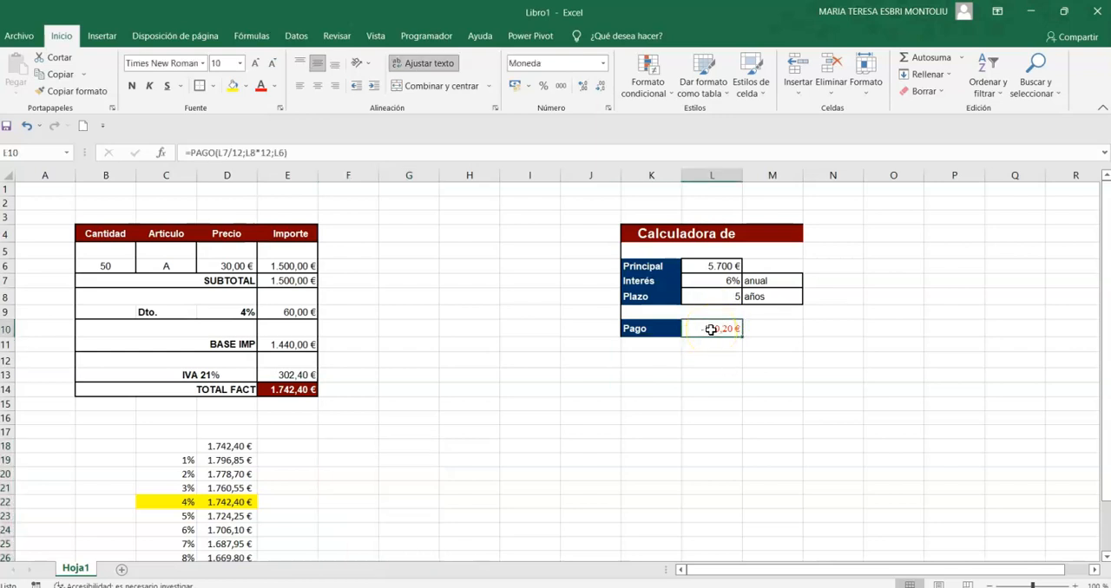
key("Delete")
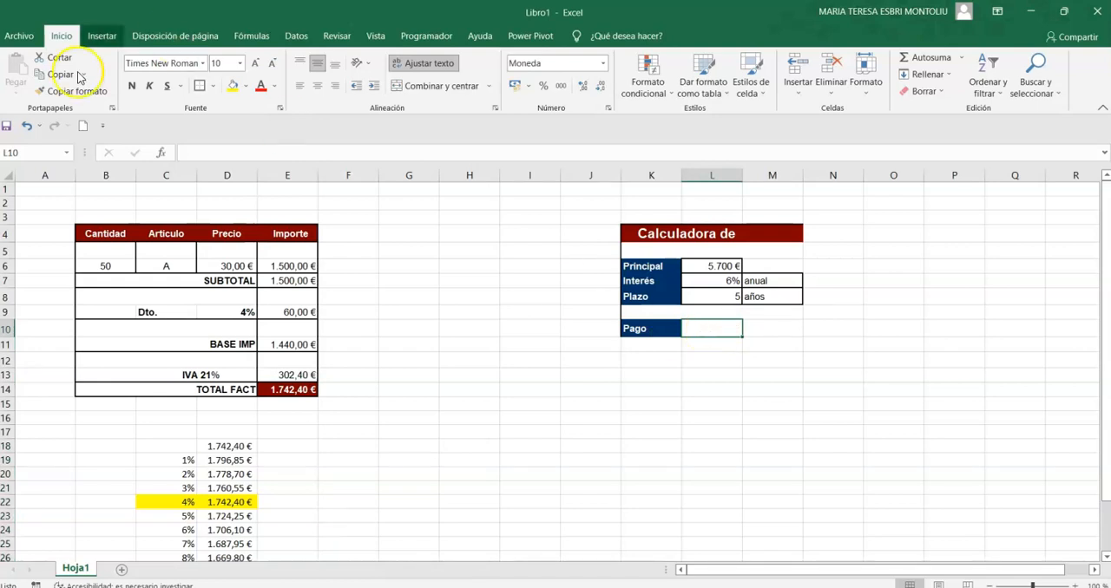
Insert the PAGO function in L10 with Tasa L7/12, Nper L8*12 and Va L6.
left_click(165, 152)
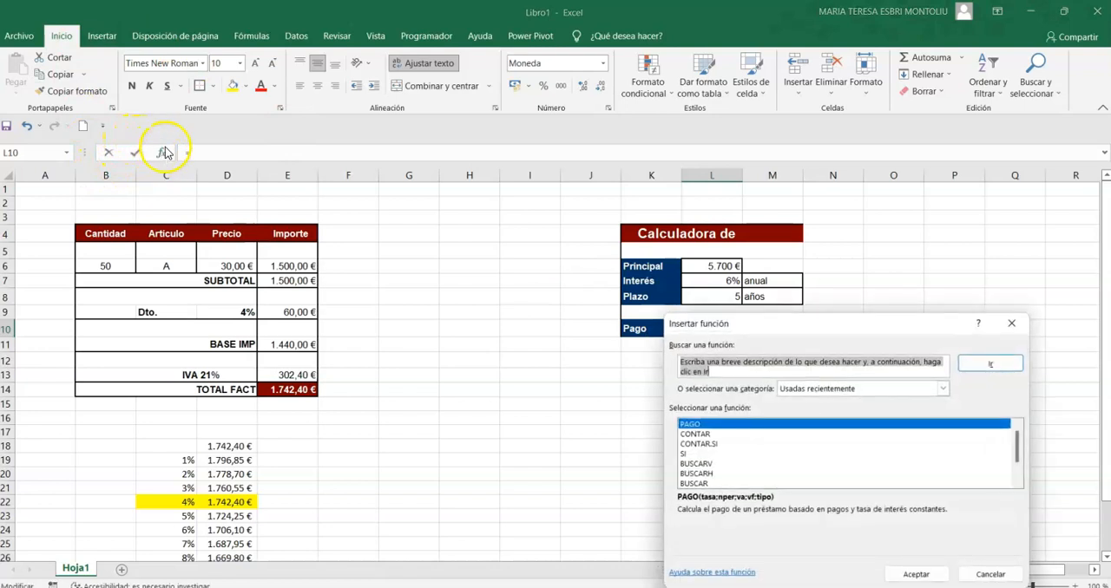
left_click(690, 425)
double_click(690, 427)
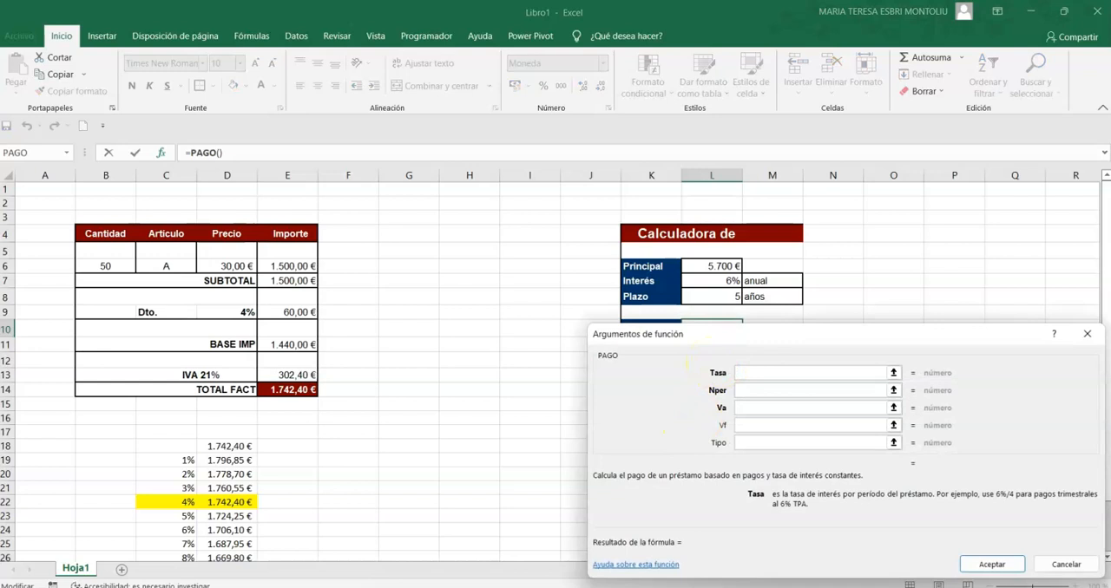
left_click(729, 282)
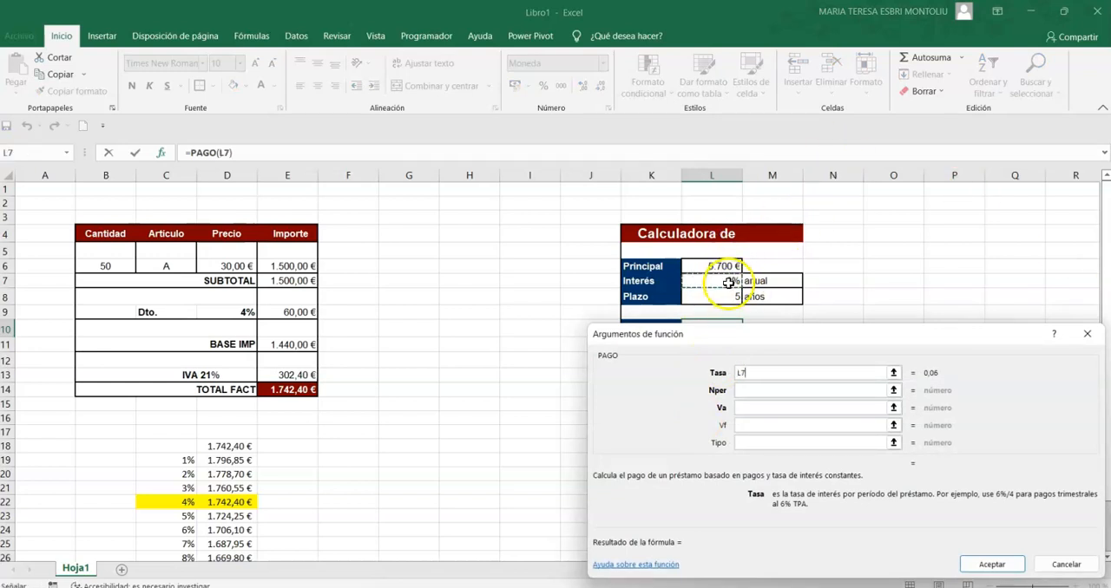
type("/12")
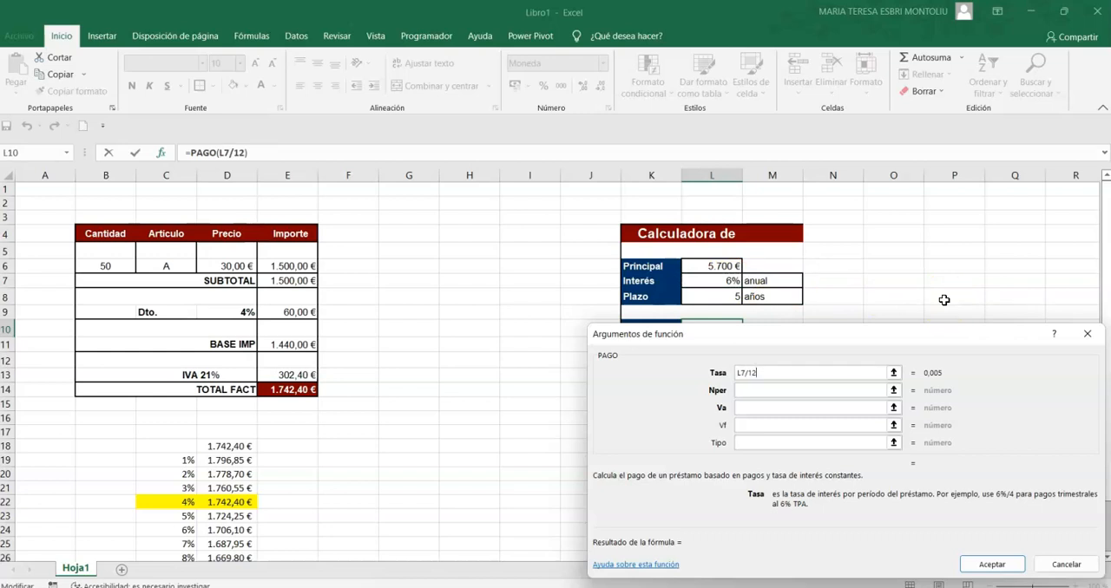
left_click(772, 390)
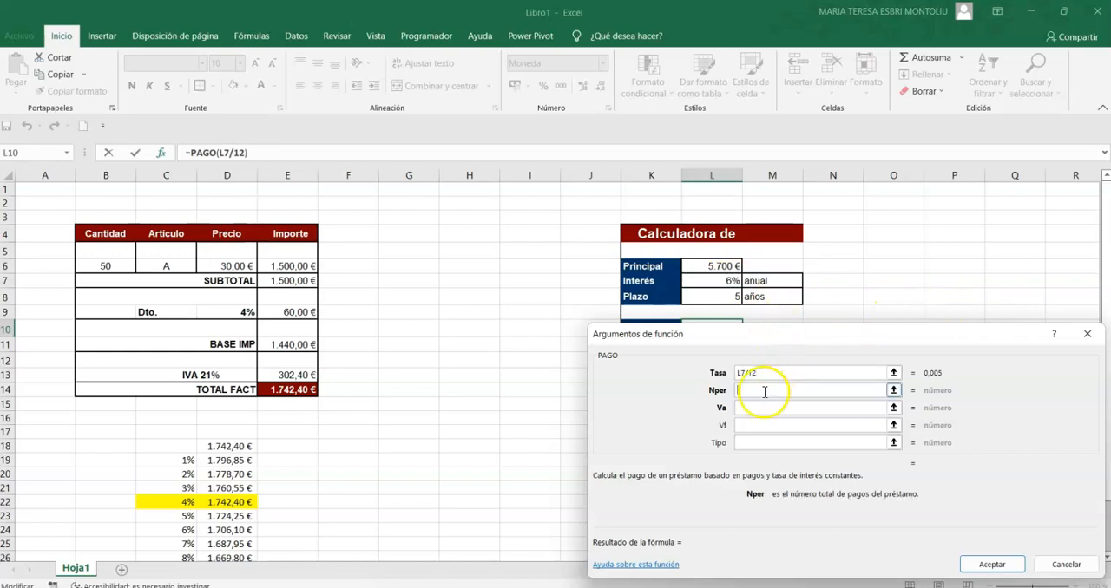
left_click(713, 297)
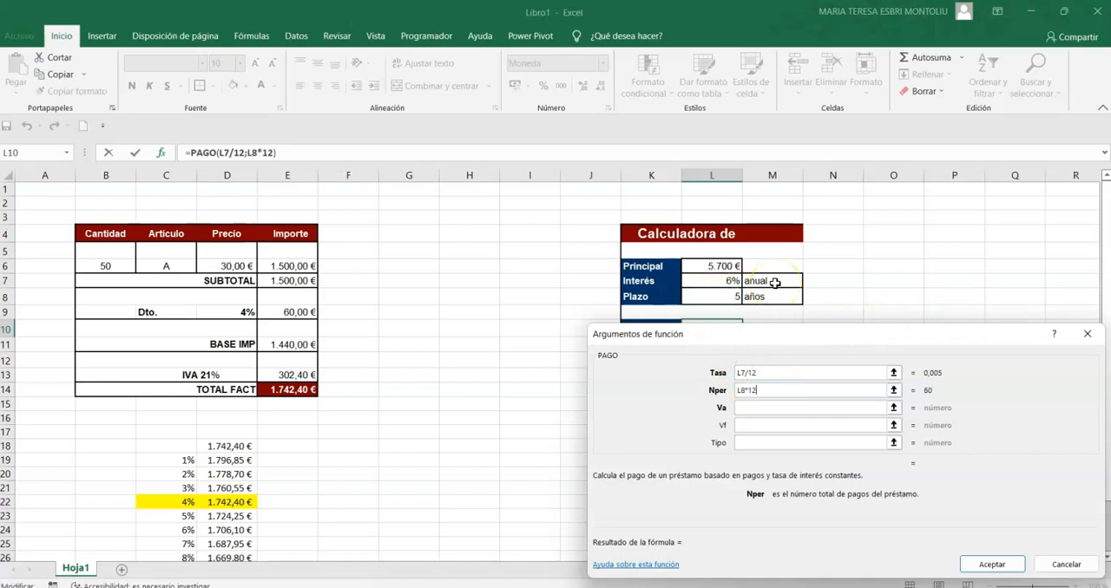
left_click(753, 408)
left_click(717, 266)
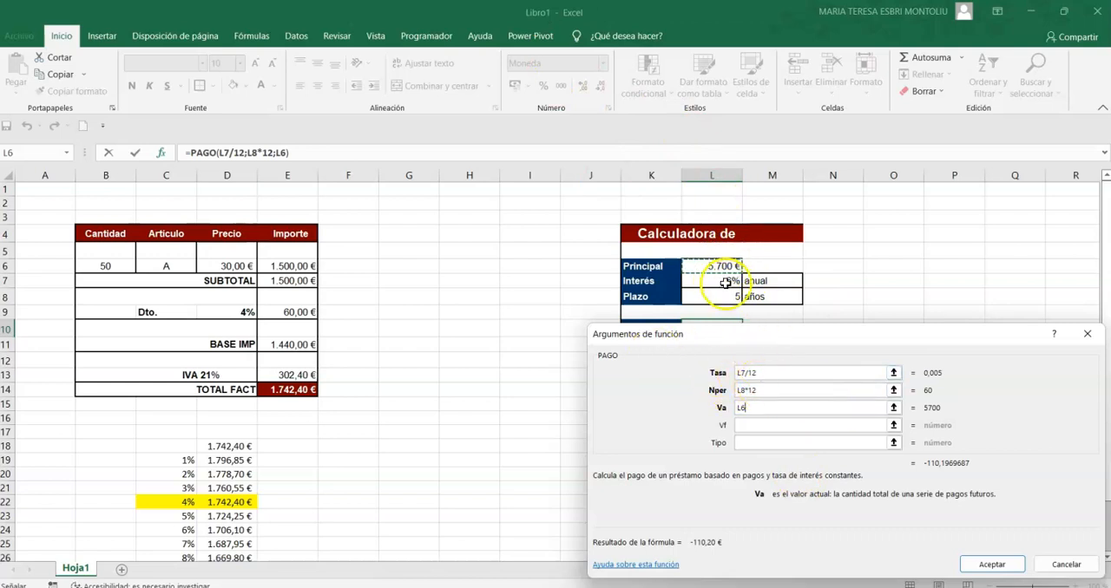
left_click(992, 564)
left_click(867, 458)
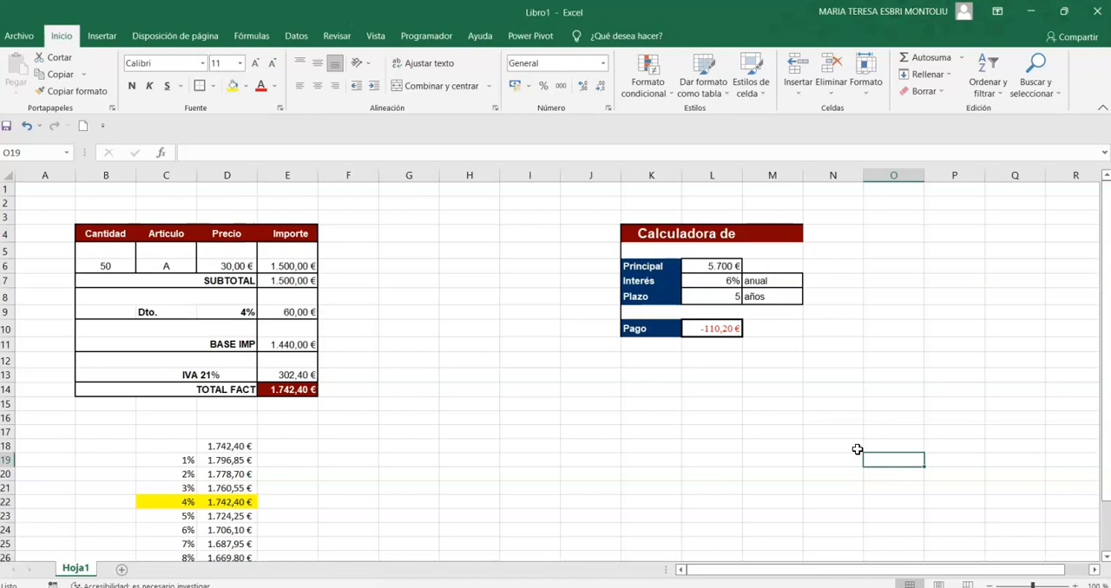
Test the loan payment with a principal of -5700 in L6, and restore the principal to 5700.
left_click(720, 265)
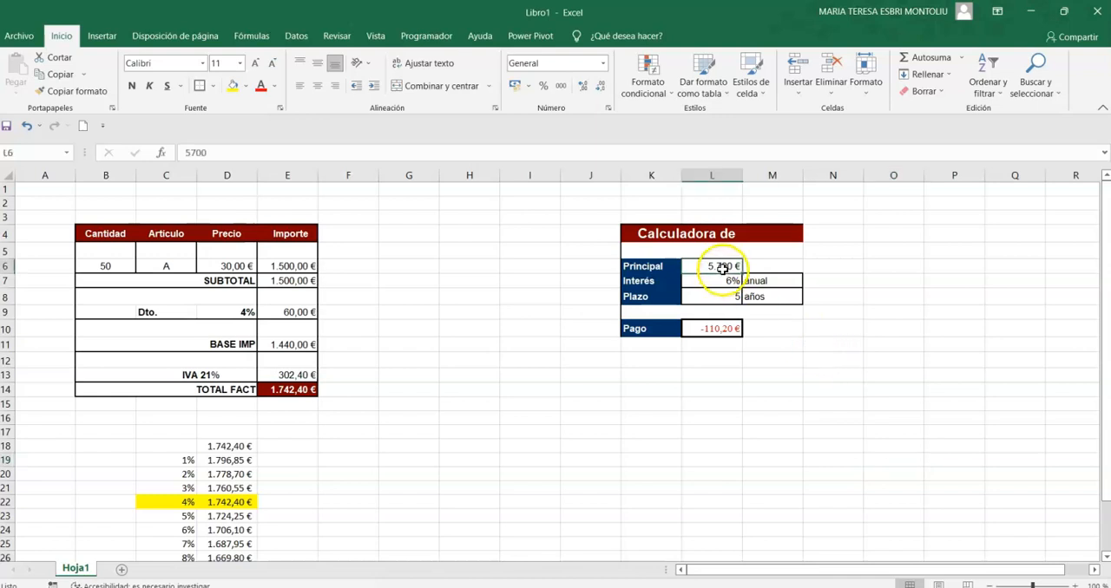
left_click(213, 151)
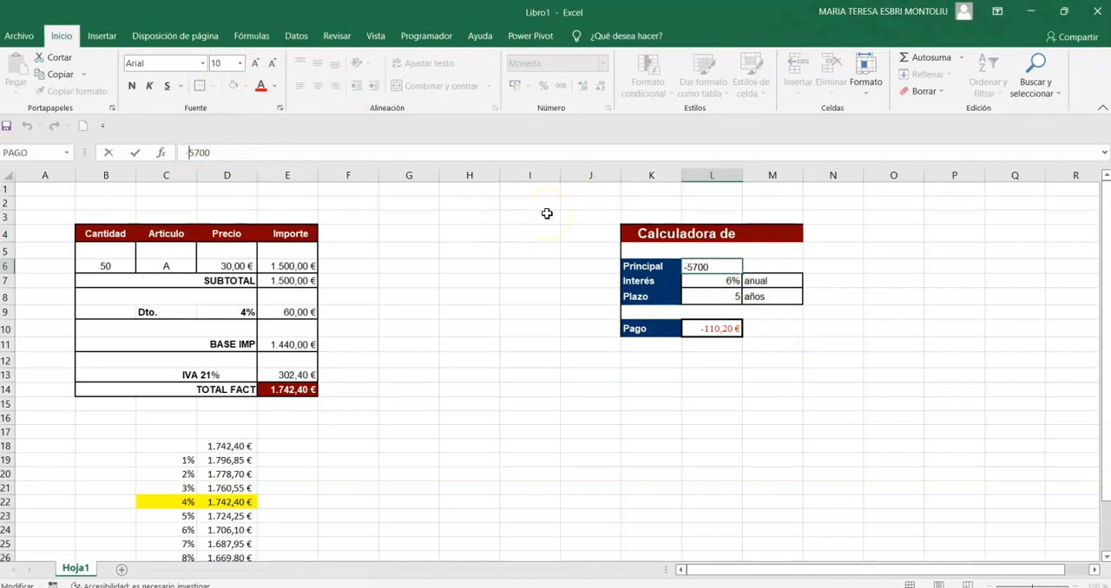
key("Return")
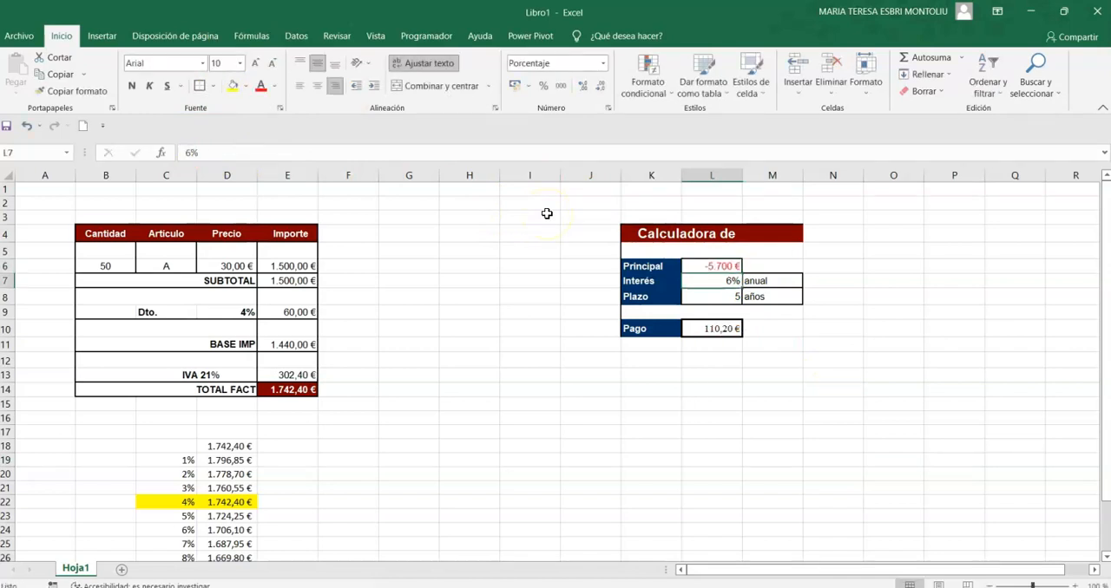
type("5700")
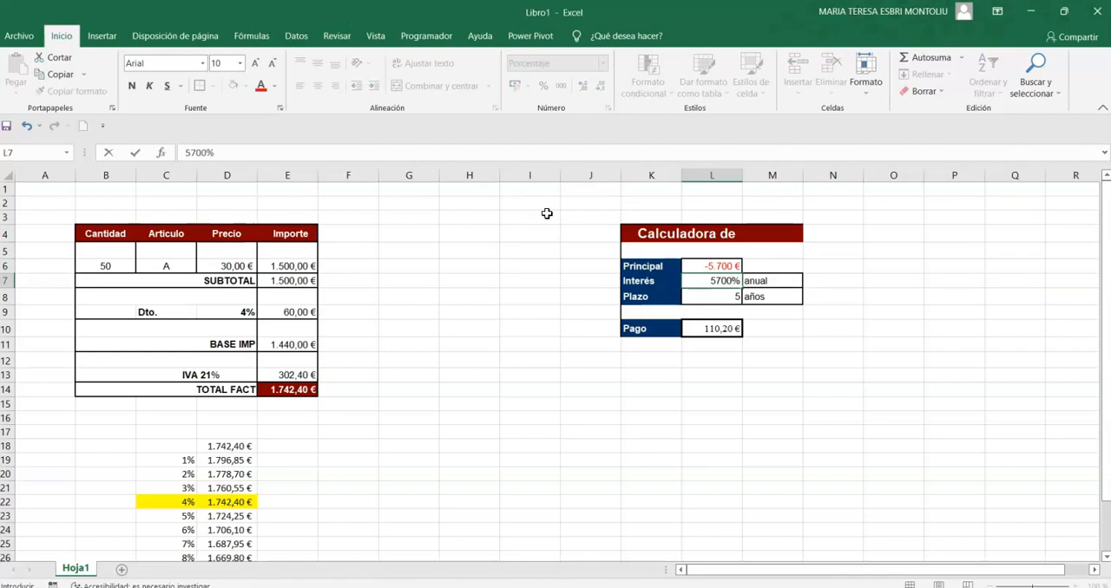
key("Up")
type("5.")
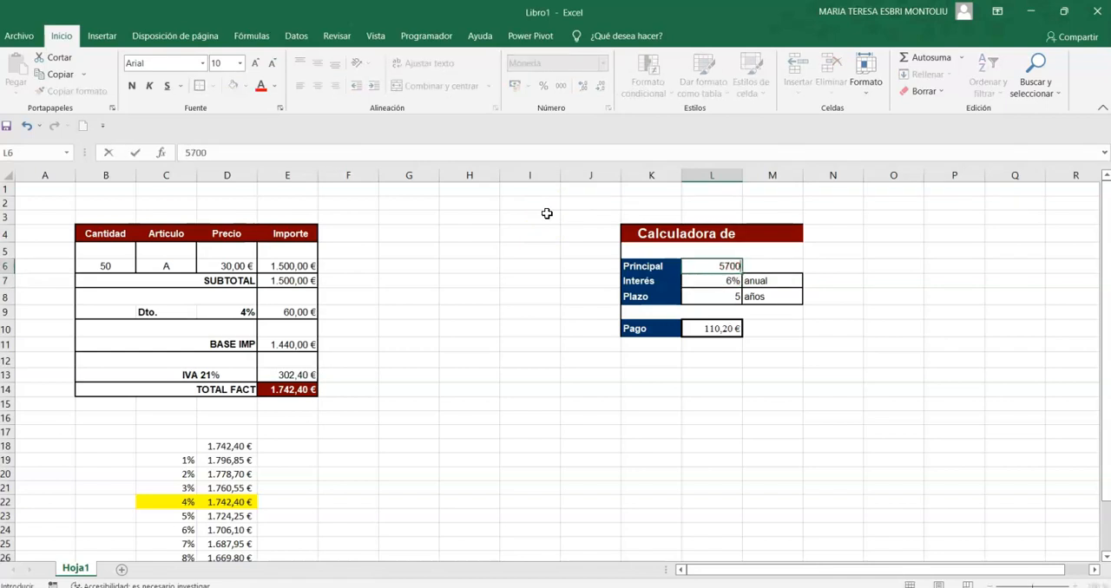
type("700")
key("Return")
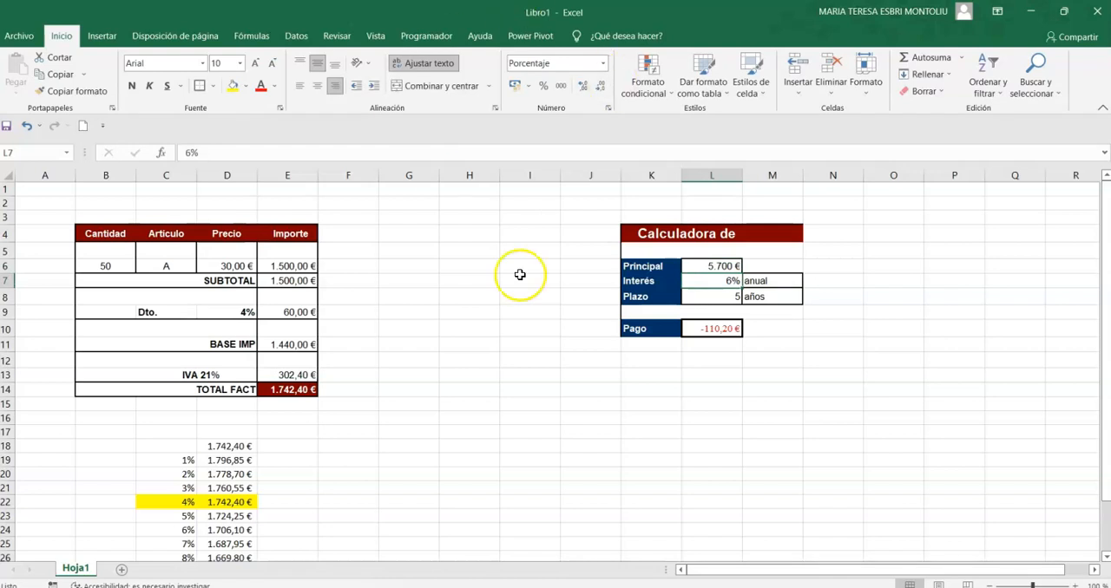
Enter the formula +L10 in J14 to link the corner of the new table to the loan payment.
scroll(519, 274, "down", 1)
left_click(645, 336)
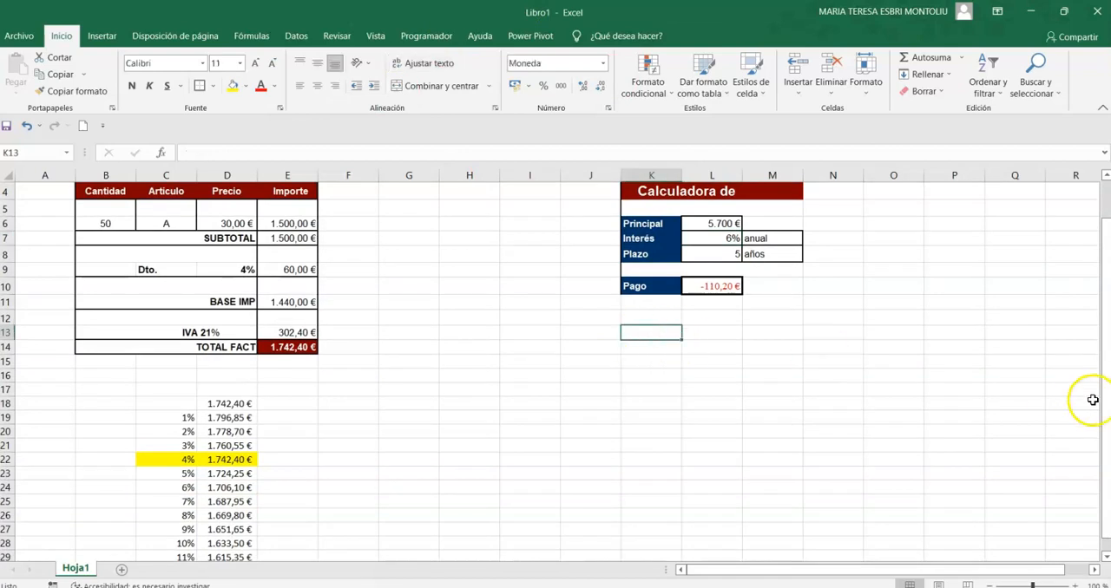
key("Left")
key("Left")
key("Down")
key("Right")
type("+")
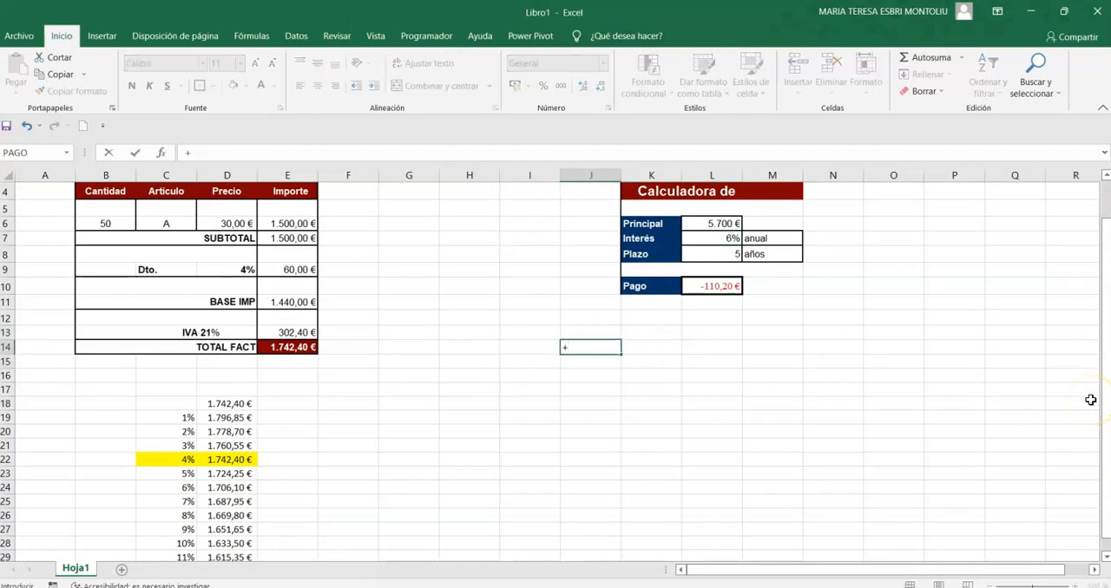
key("Right")
key("Right")
key("Up")
key("Up")
key("Up")
key("Up")
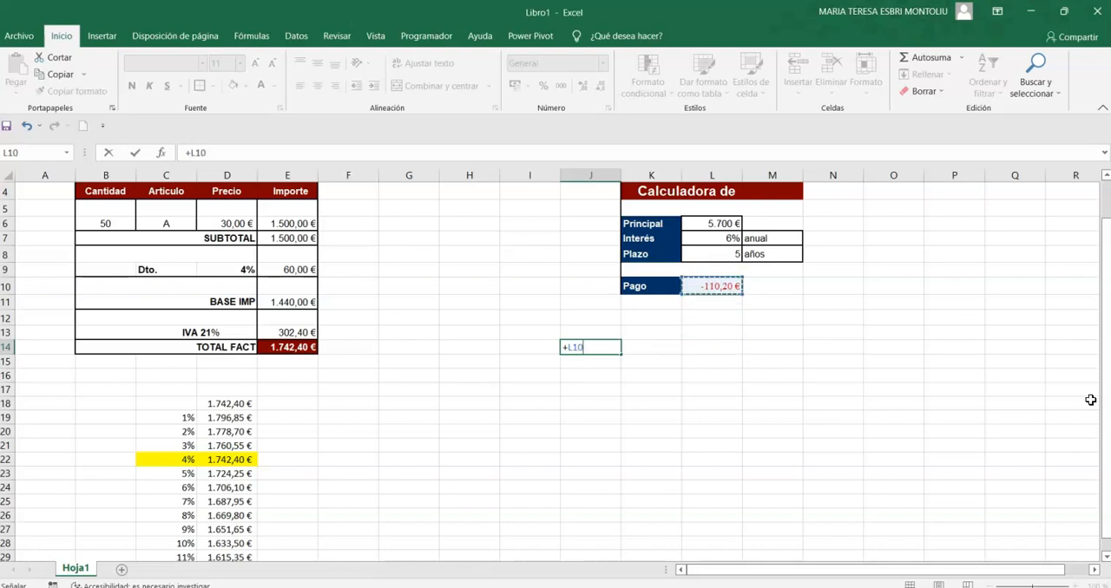
key("Return")
Enter a principal of 5700 in K14 and format the cell in euro accounting format.
key("Up")
key("Right")
type("5")
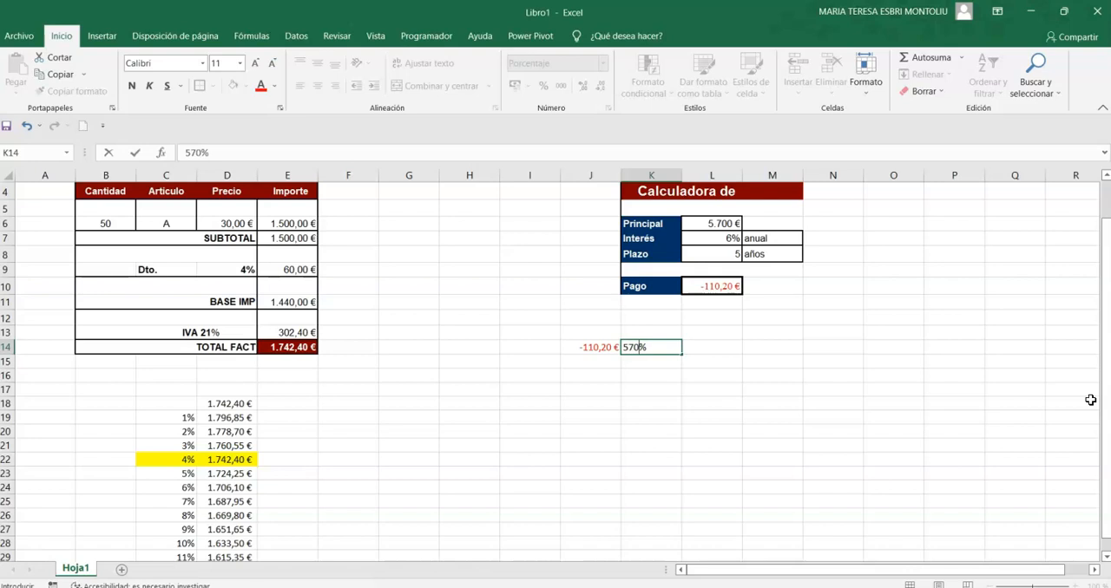
type("700")
key("Return")
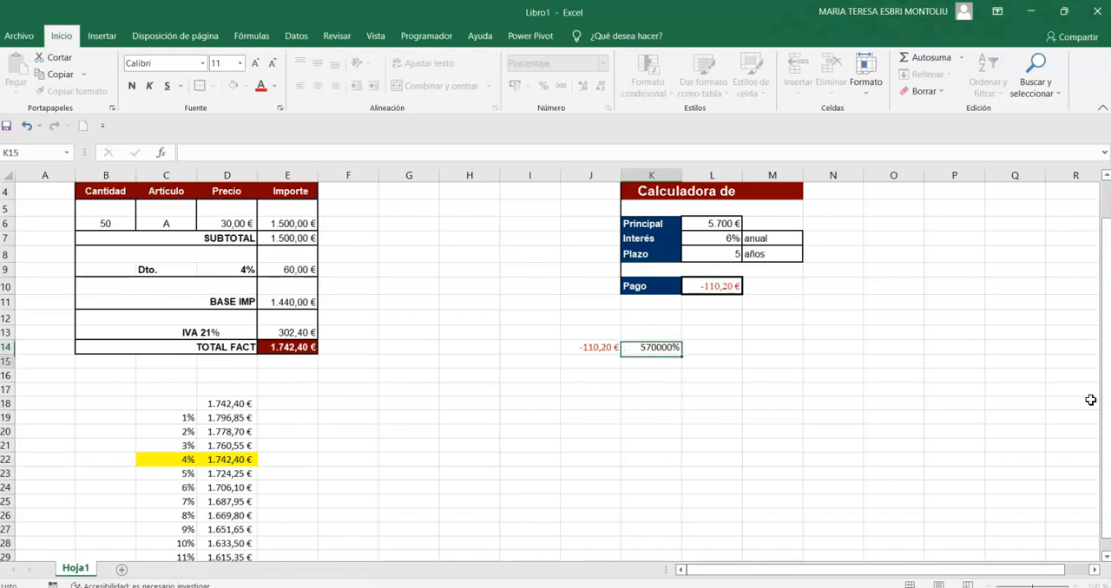
key("Up")
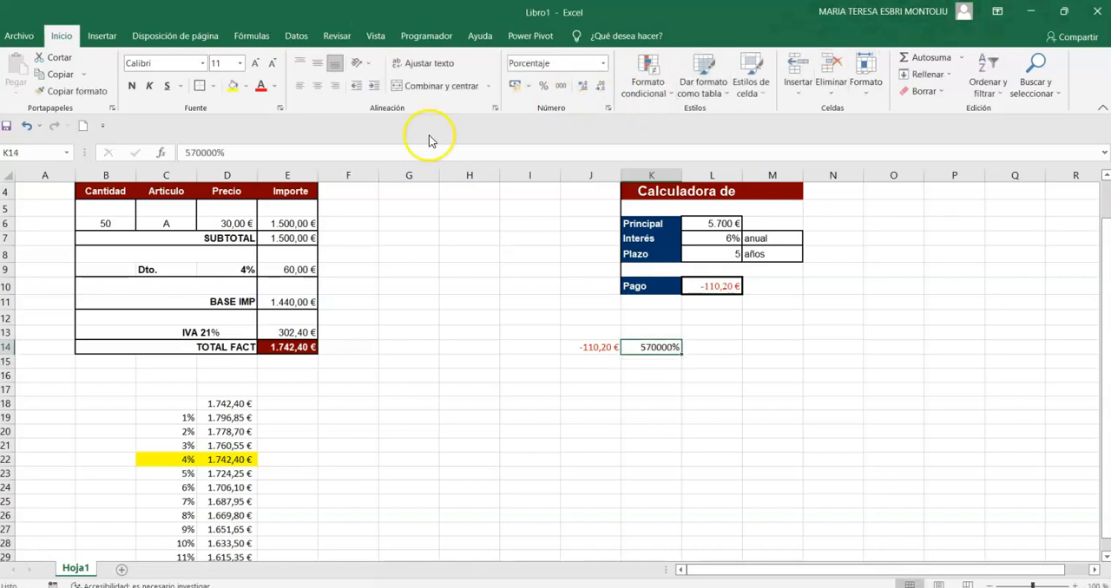
left_click(514, 85)
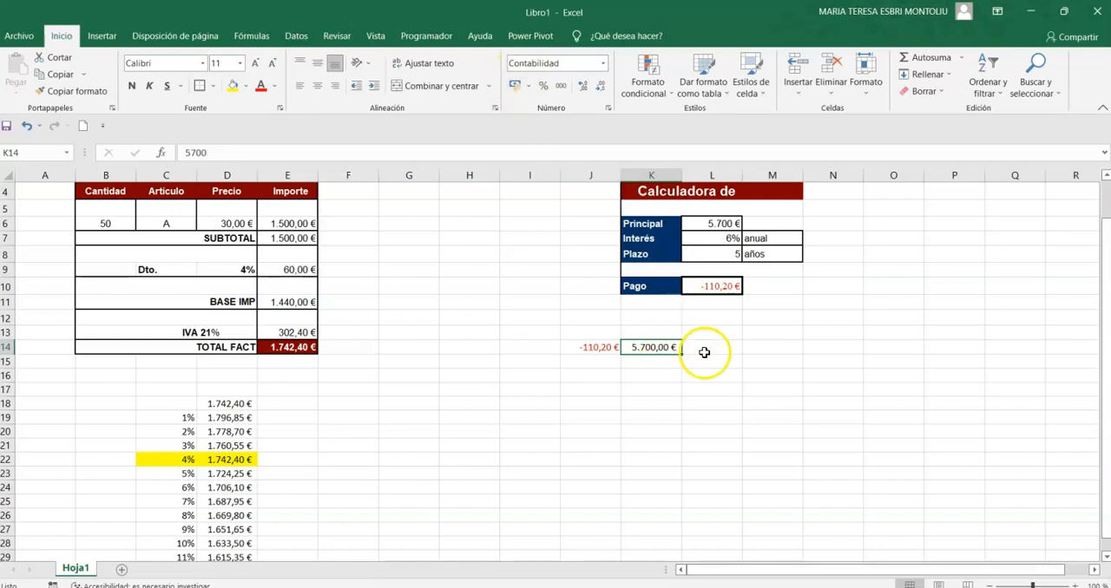
Enter 5900 as the second principal amount in L14.
key("Right")
type("5")
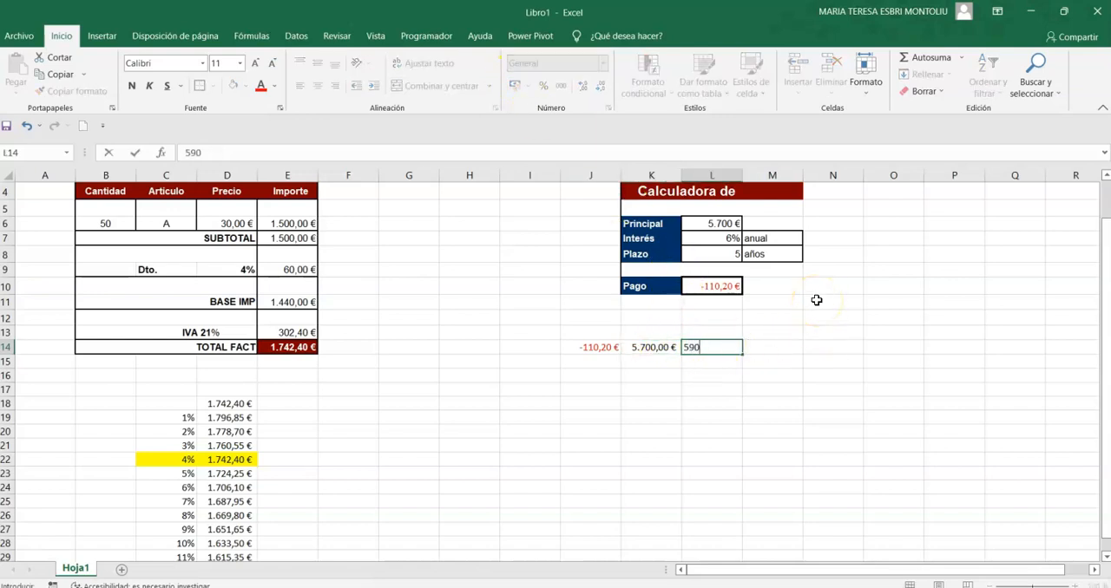
type("900")
key("Return")
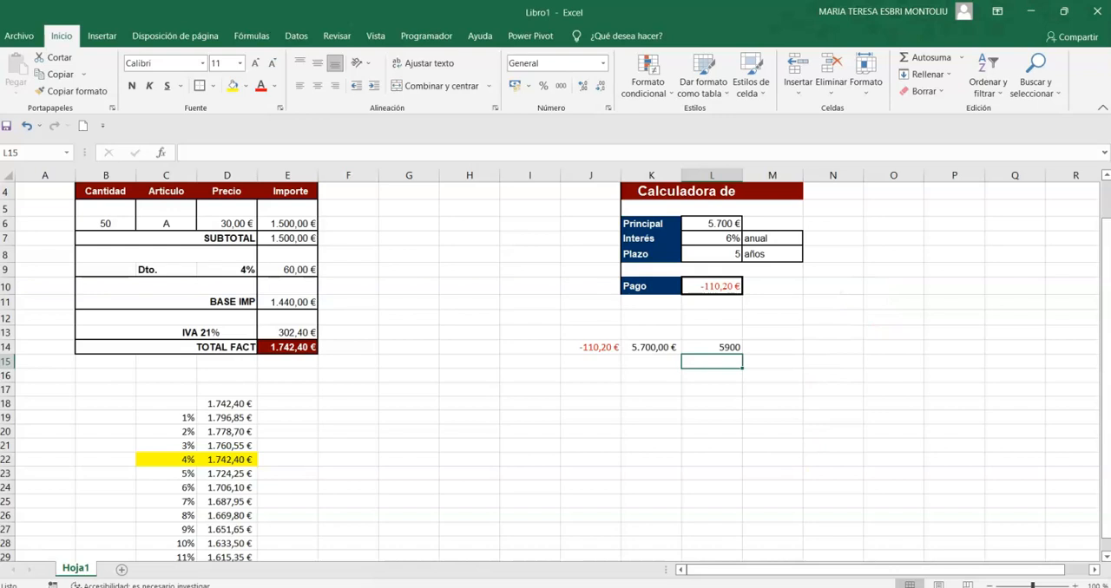
Switch to the Ejercicio 18 document in Word and examine the layout of the two-variable loan table.
key("alt+Tab")
scroll(710, 415, "down", 12)
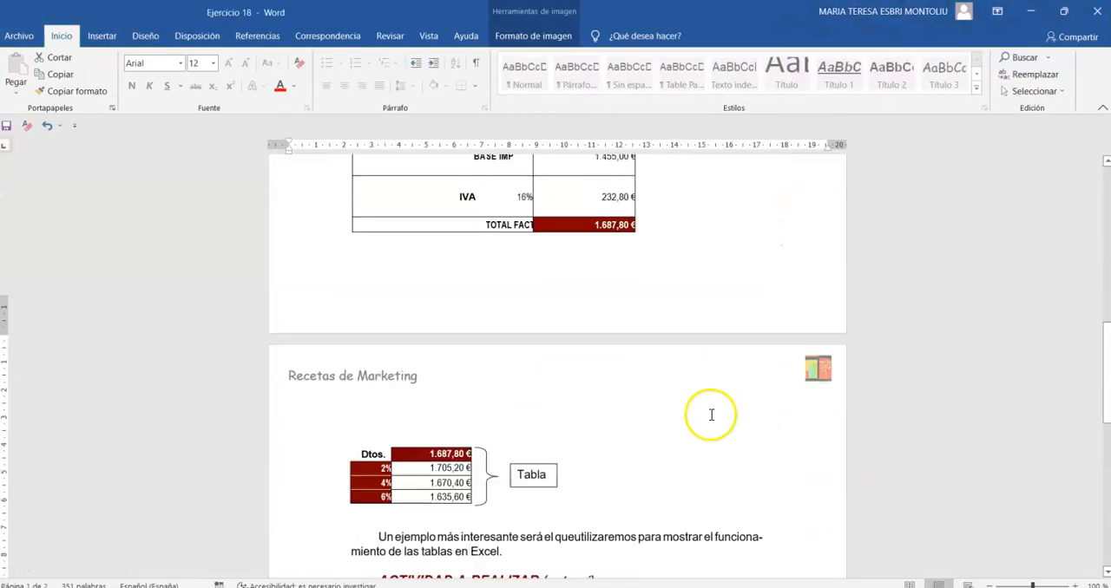
scroll(710, 415, "down", 10)
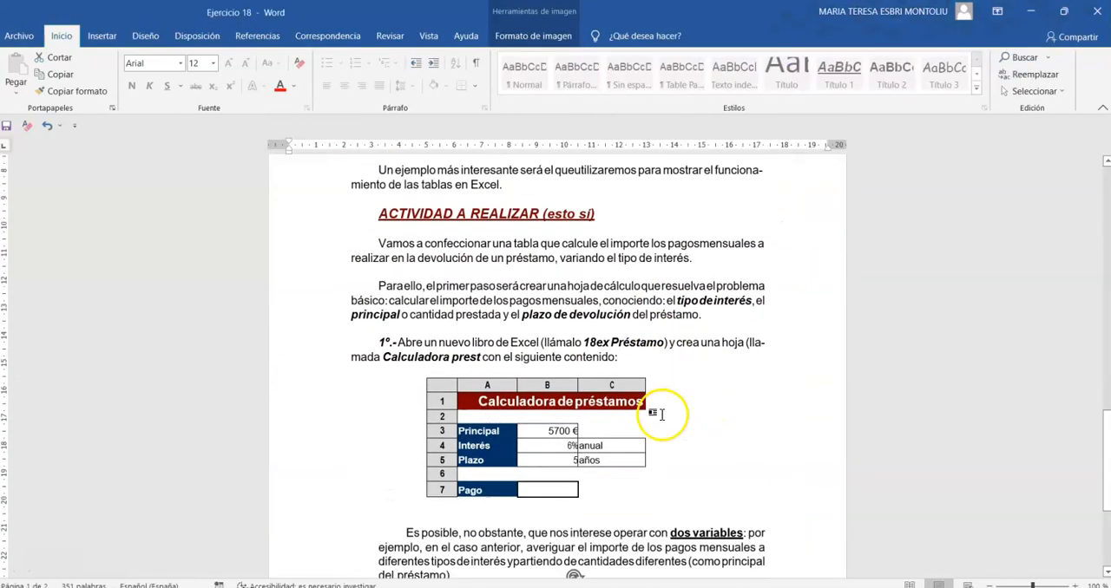
scroll(659, 417, "down", 2)
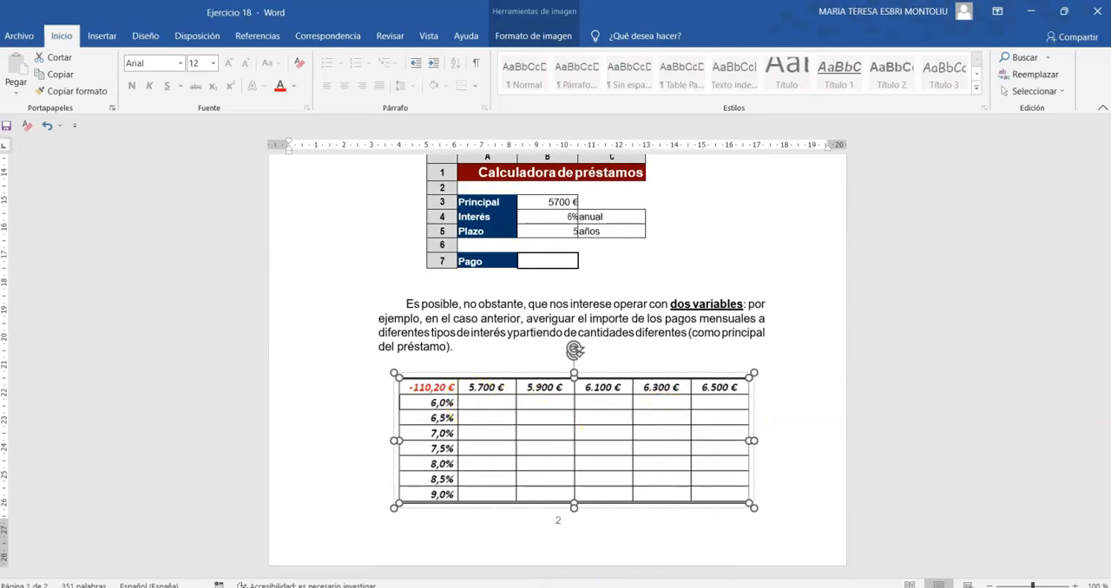
Back in the Excel workbook, extend the principal series through 6500 in O14 and format K14:O14 in euro accounting format.
key("alt+Tab")
left_click_drag(650, 347, 928, 350)
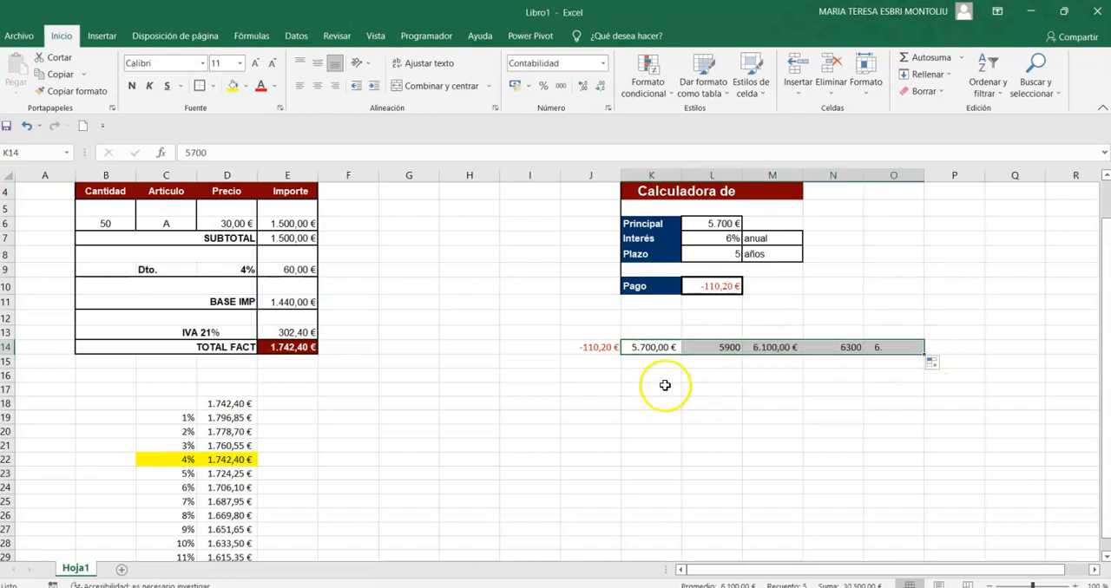
left_click(518, 87)
Enter interest rates of 1% in J15 and 2% in J16, and fill the series down to 12% in J26.
left_click(592, 361)
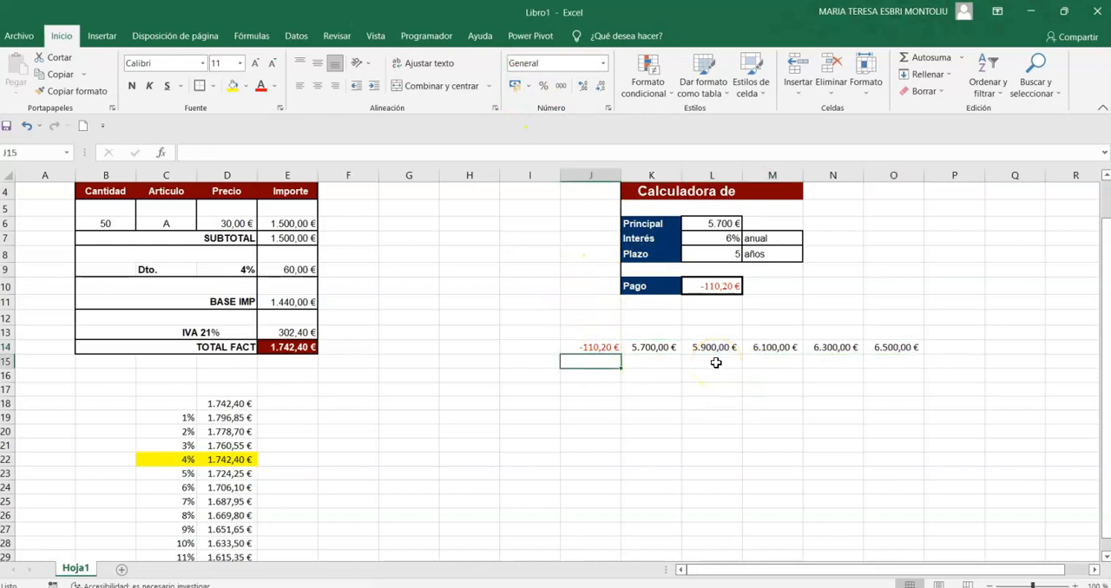
type("1")
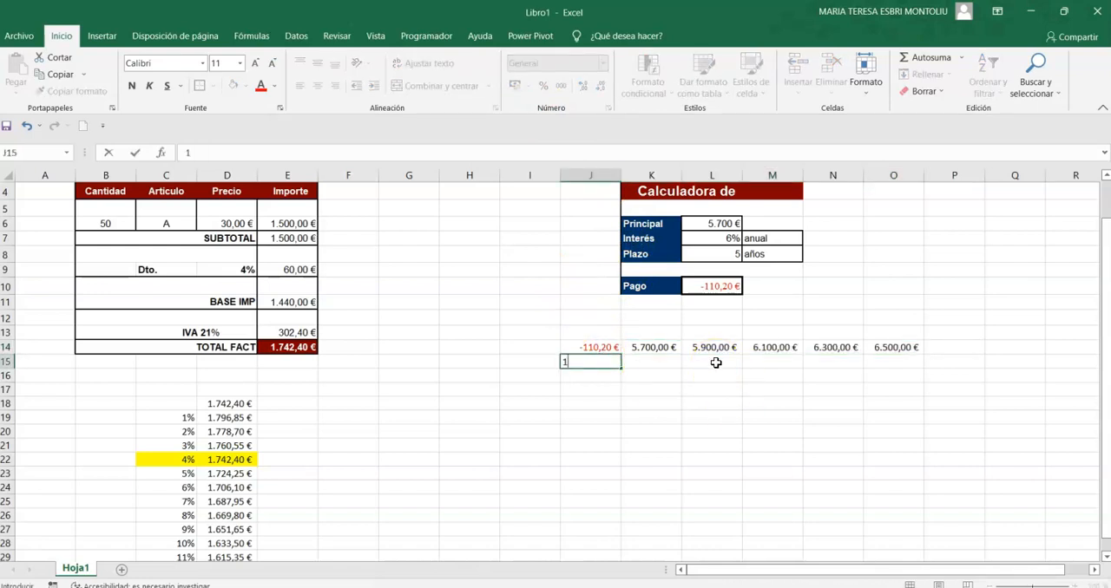
type("%")
key("Return")
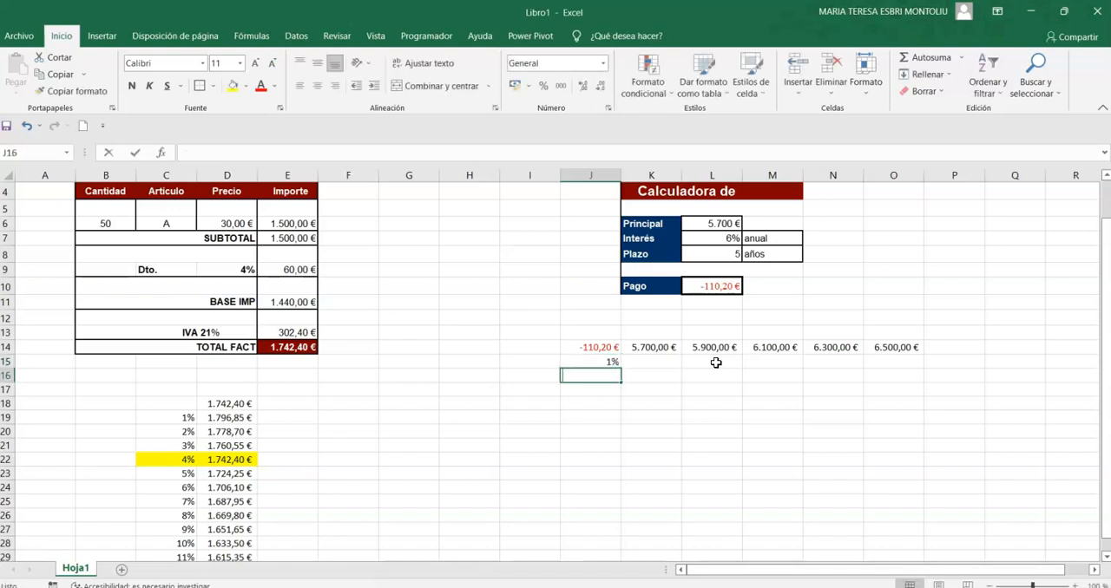
type("2%")
key("Return")
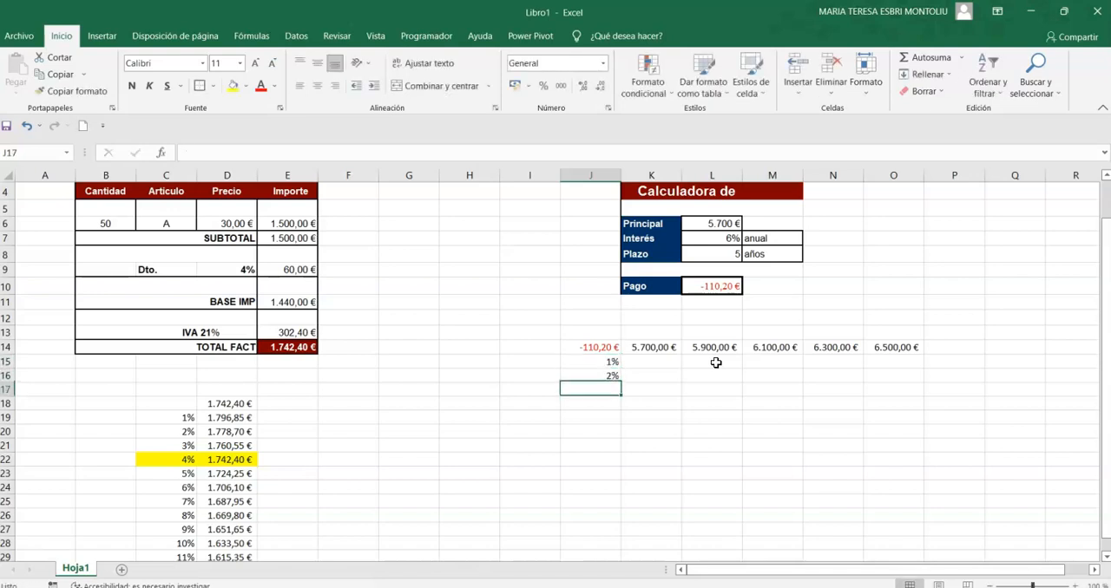
left_click_drag(612, 362, 618, 377)
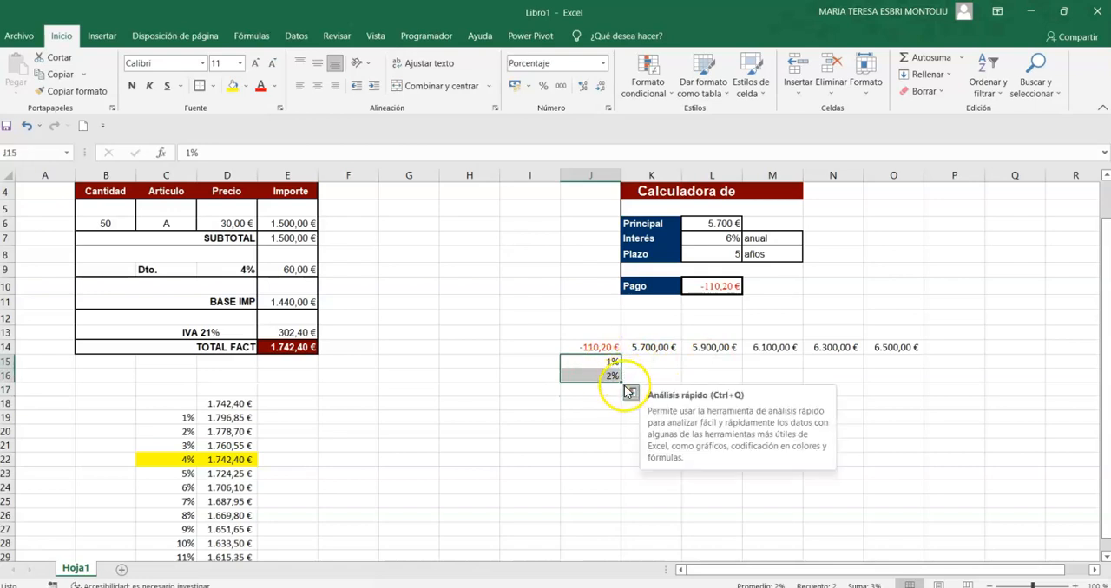
left_click_drag(621, 380, 619, 518)
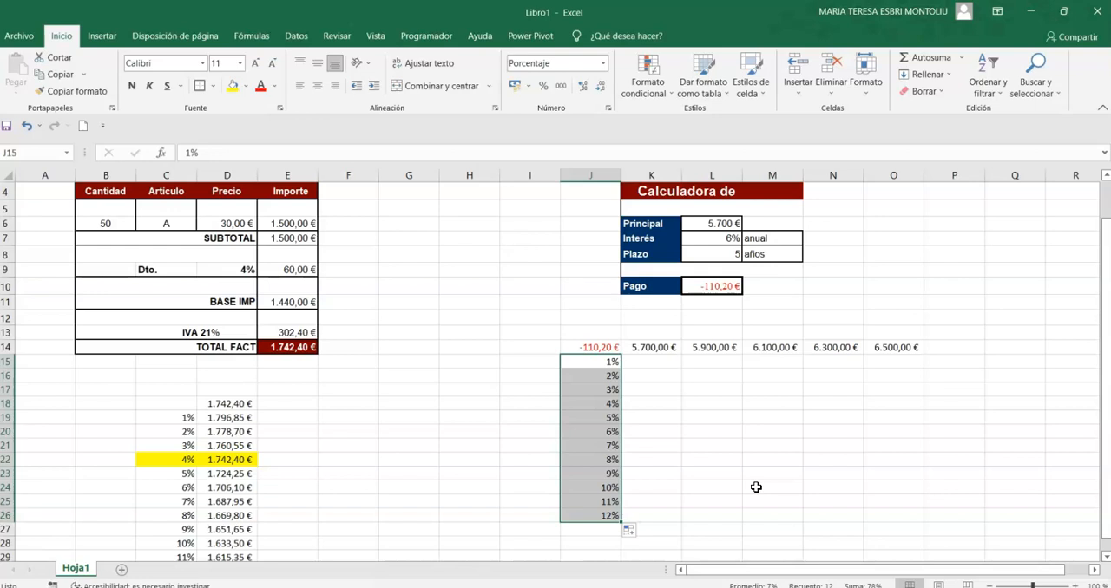
Fill the loan table range J14:O26 with light blue and give it an outside border.
left_click_drag(599, 346, 918, 516)
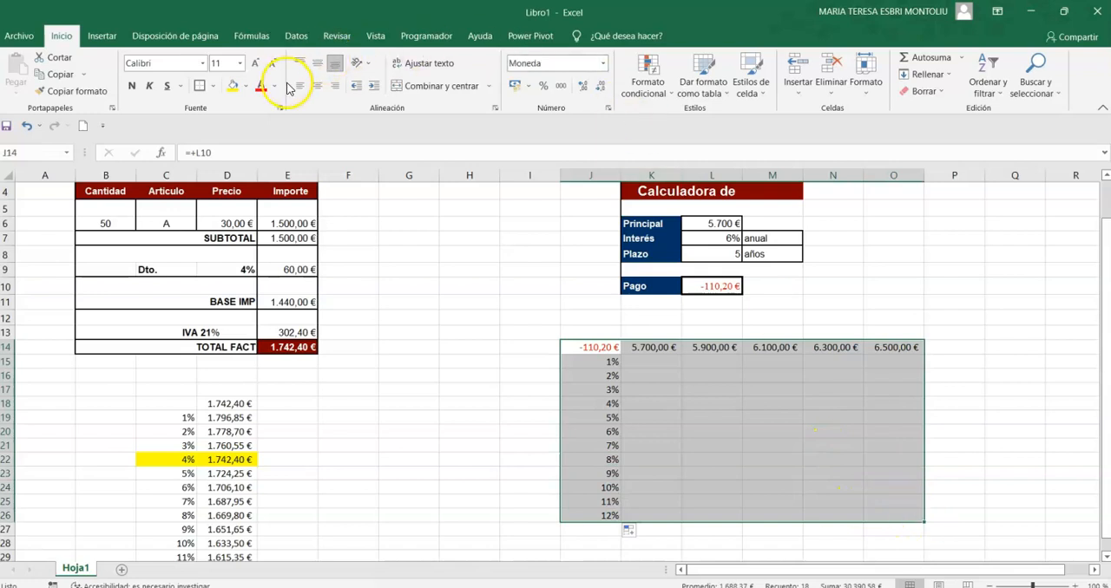
left_click(247, 87)
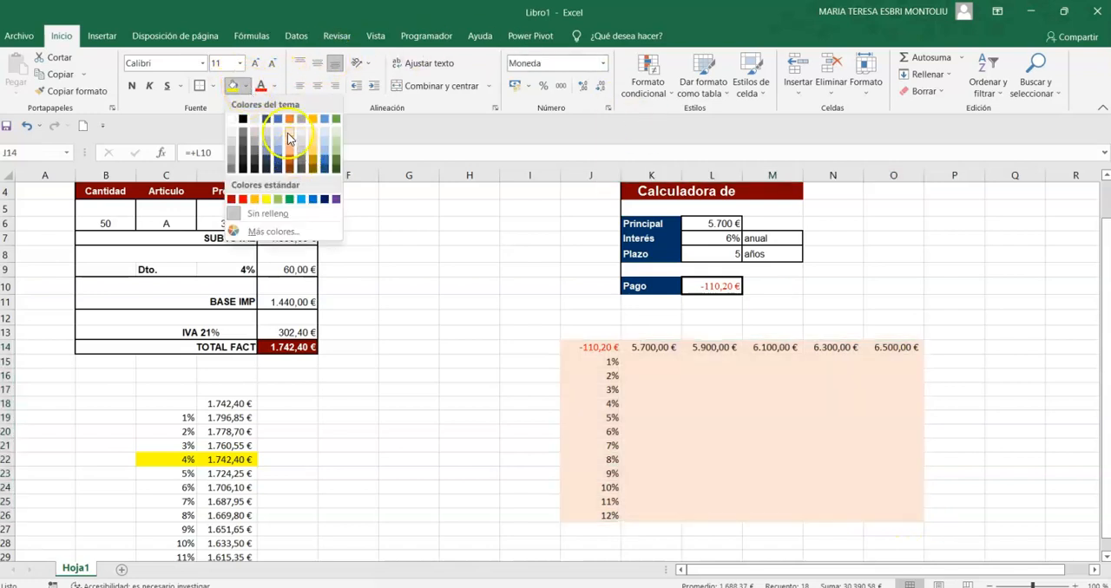
left_click(289, 137)
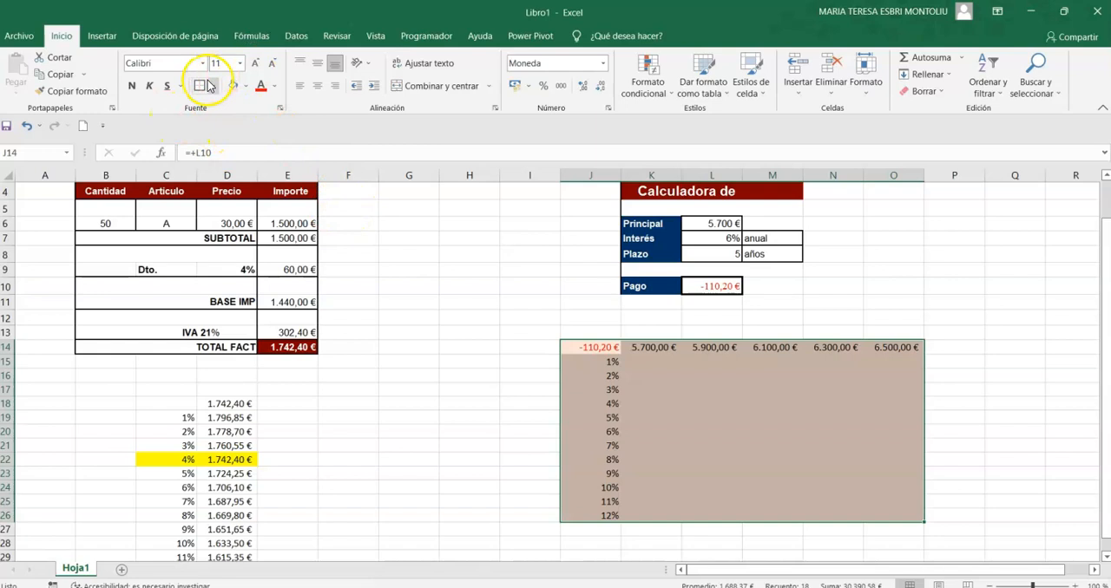
left_click(246, 88)
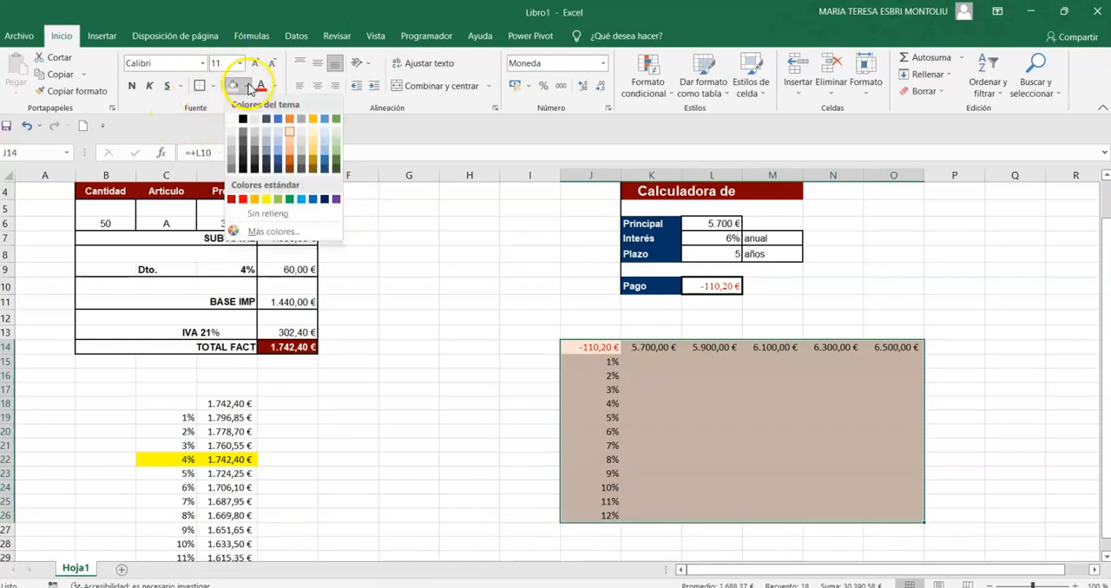
left_click(324, 137)
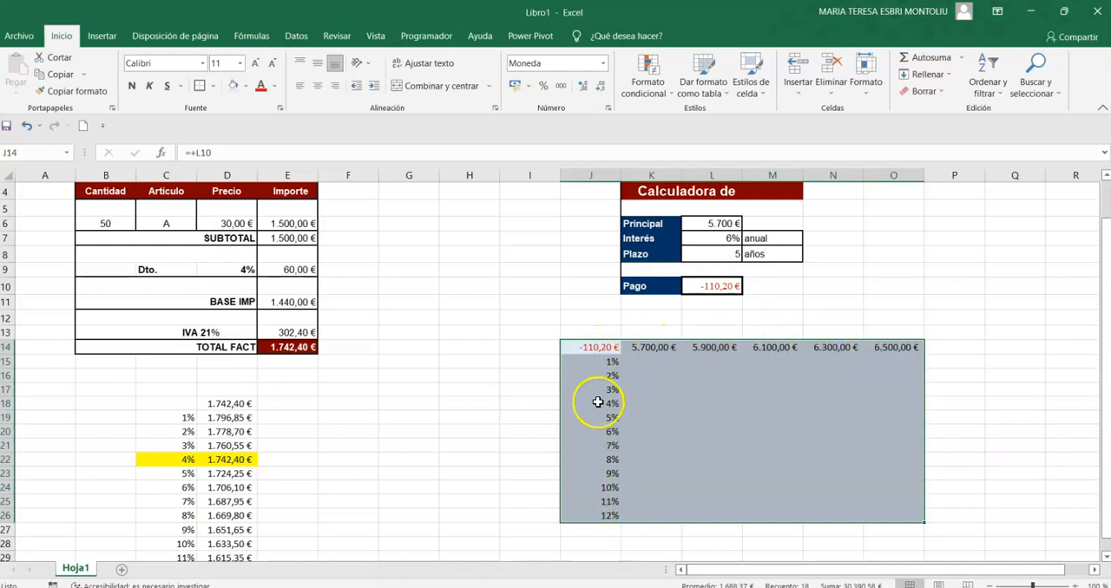
Start a what-if data table for the range J14:O26.
left_click(294, 38)
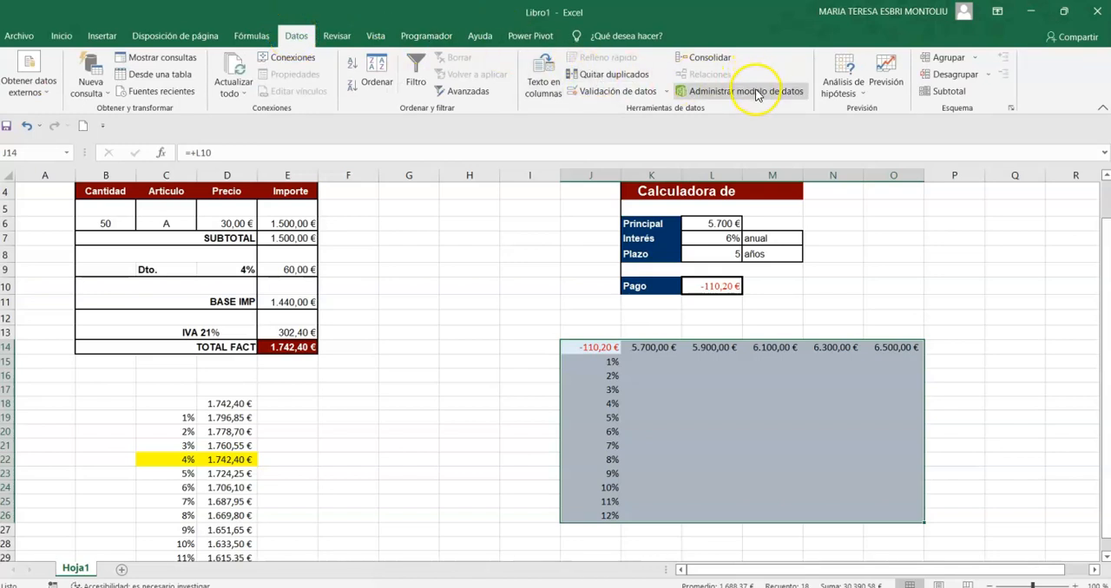
left_click(850, 97)
left_click(904, 146)
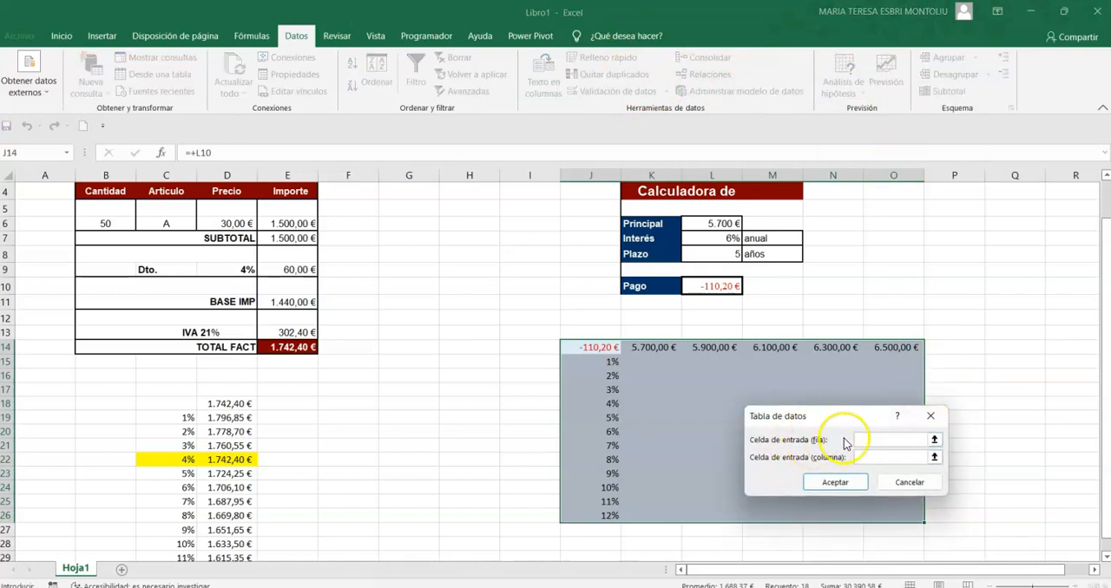
left_click_drag(647, 346, 907, 347)
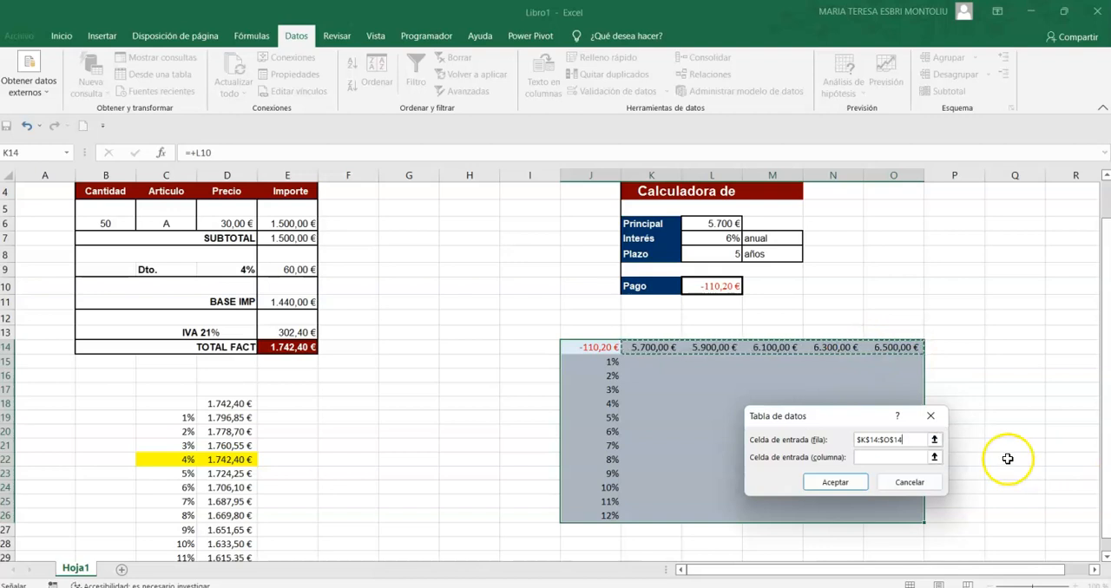
left_click(883, 458)
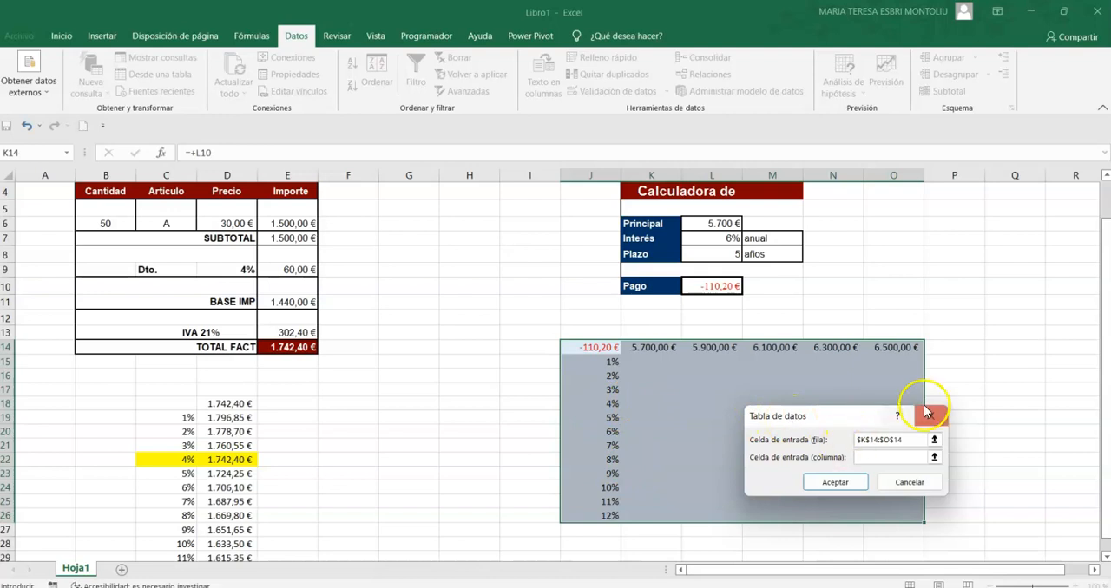
left_click(851, 443)
left_click_drag(848, 441, 848, 428)
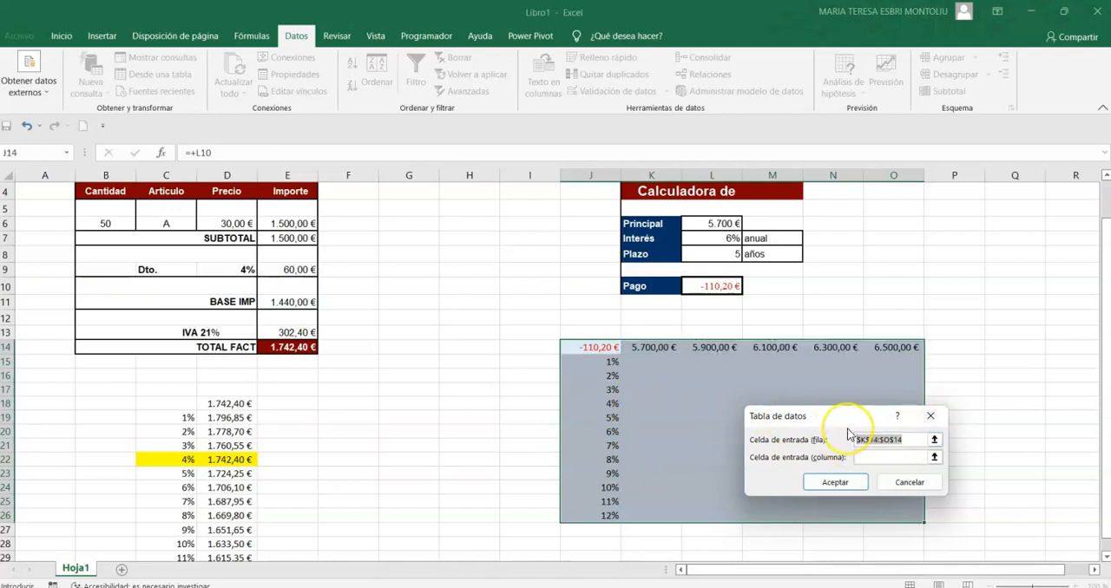
Create the two-variable data table with row input cell L6 (principal) and column input cell L7 (interest).
left_click(721, 223)
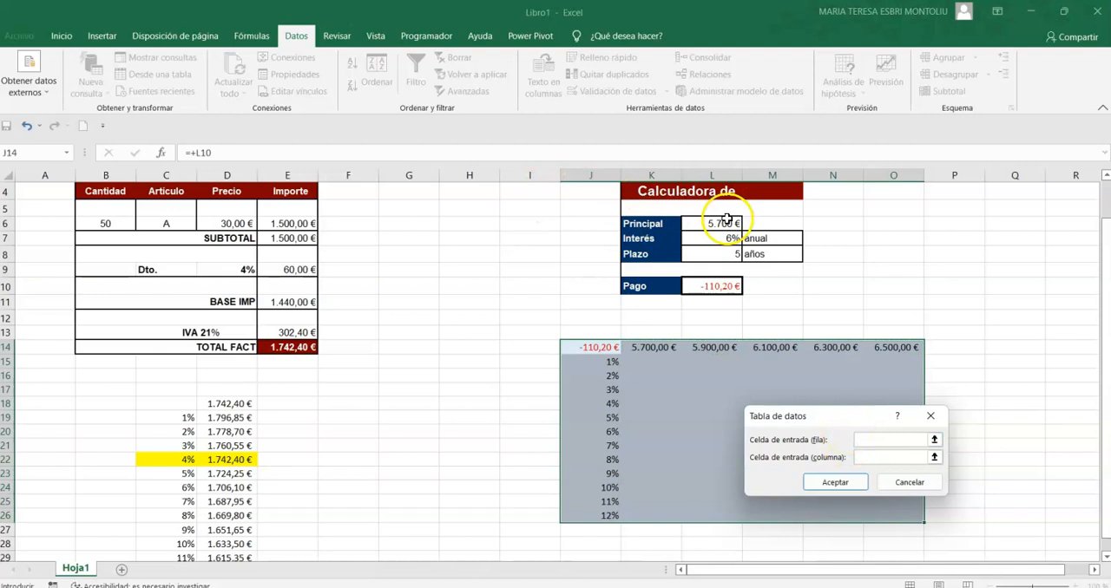
left_click(911, 458)
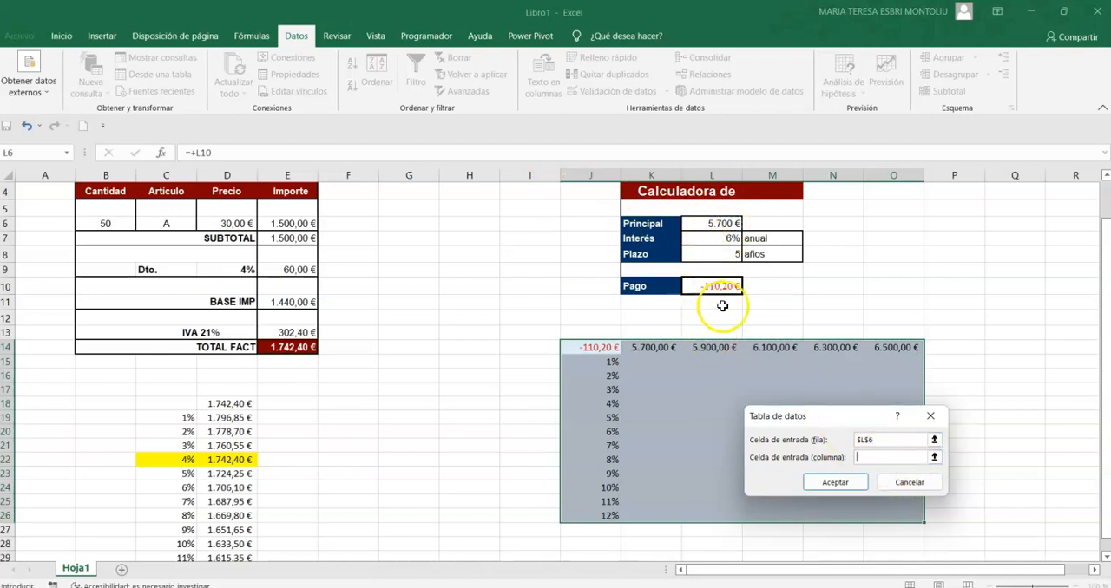
left_click(711, 239)
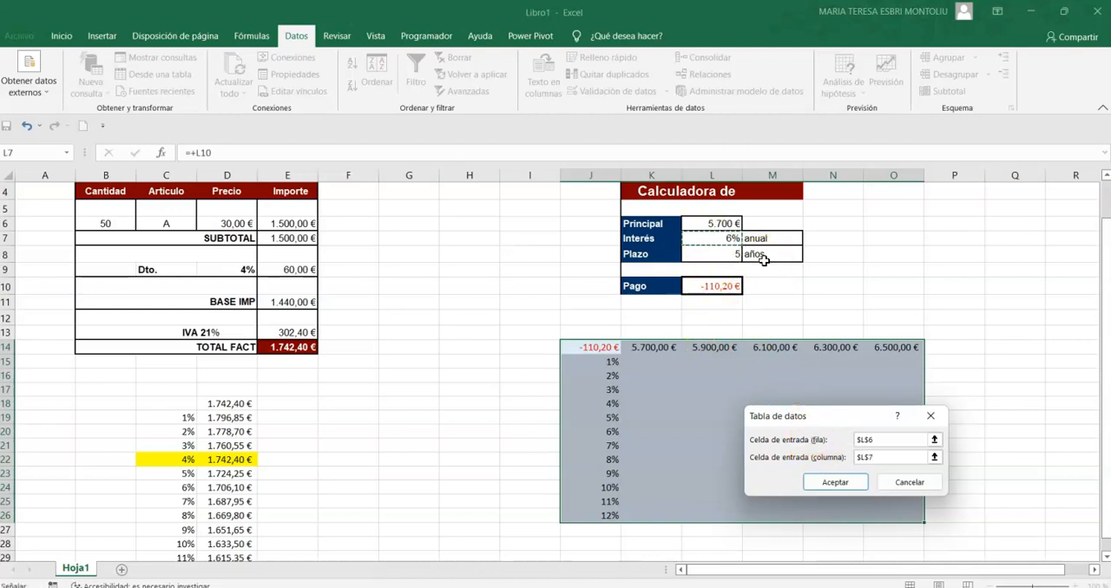
left_click(832, 483)
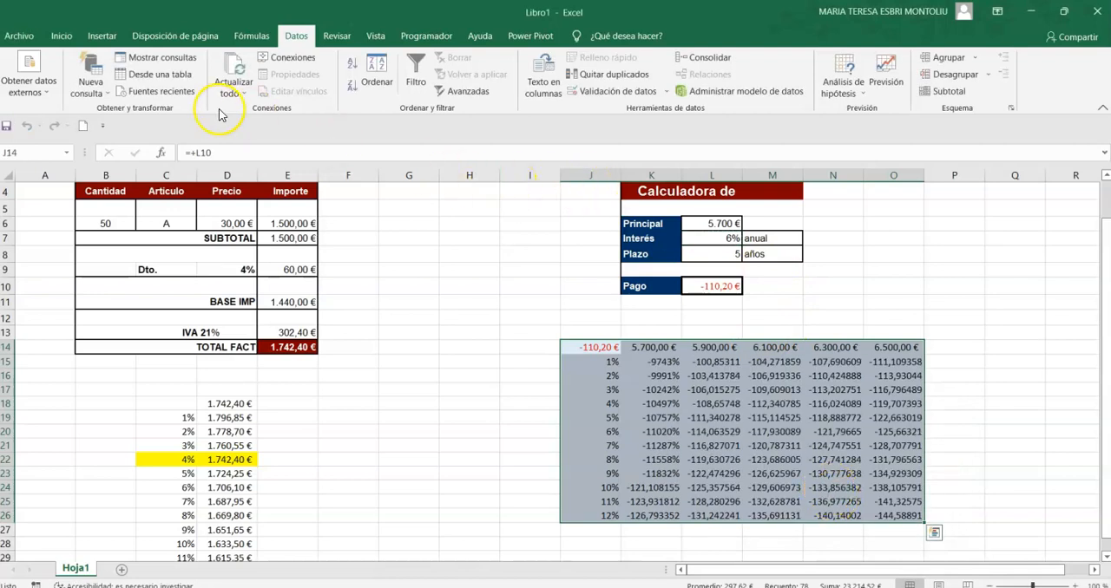
Apply euro accounting format to J14:O26, and set the interest rates in J15:J26 back to percentage format.
left_click(56, 38)
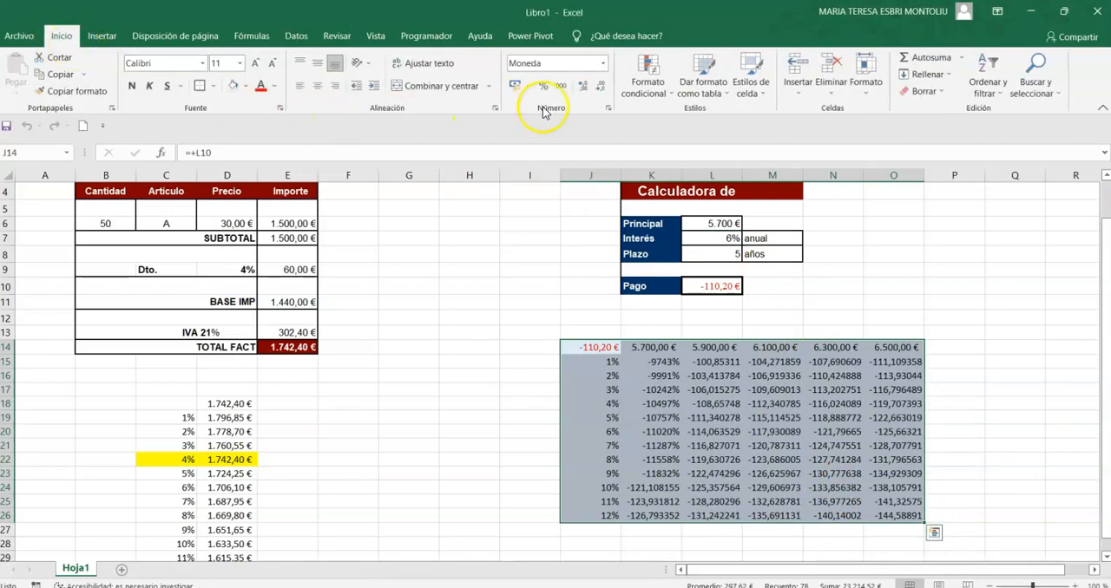
left_click(515, 85)
left_click(1012, 314)
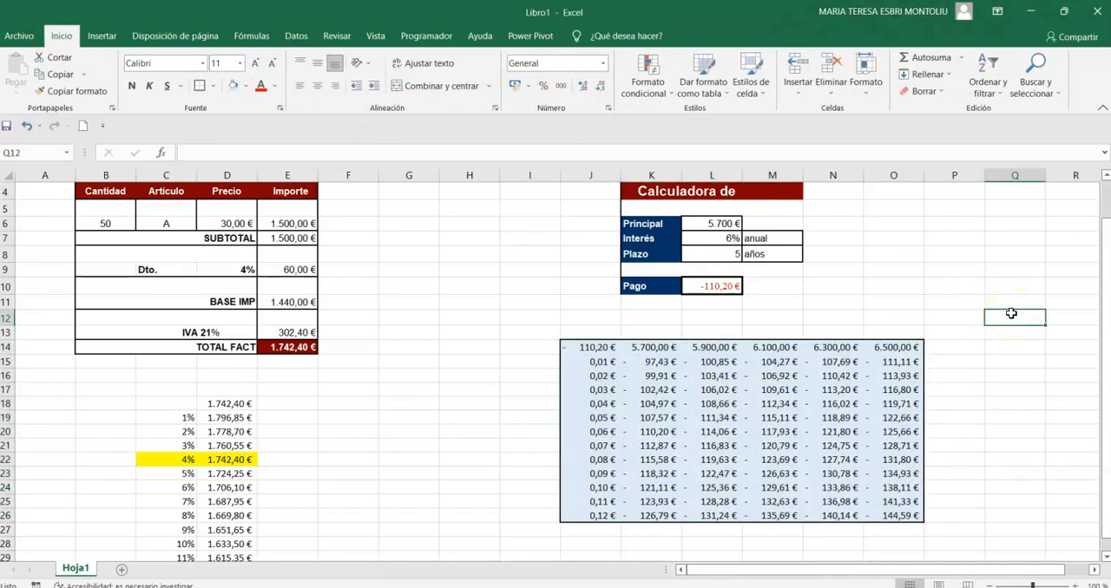
left_click_drag(598, 362, 598, 515)
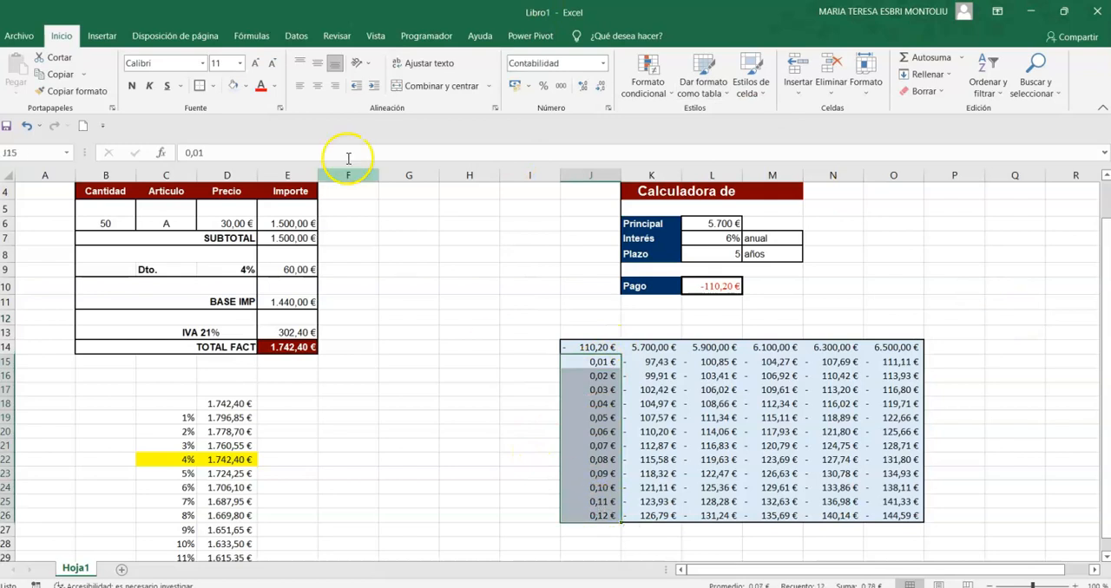
left_click(547, 85)
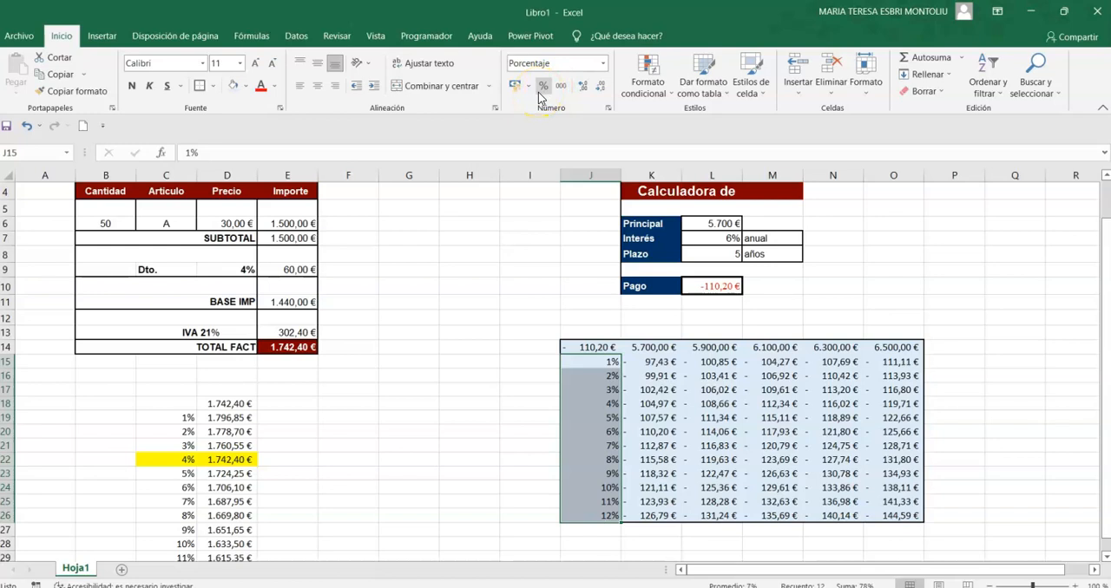
left_click(941, 256)
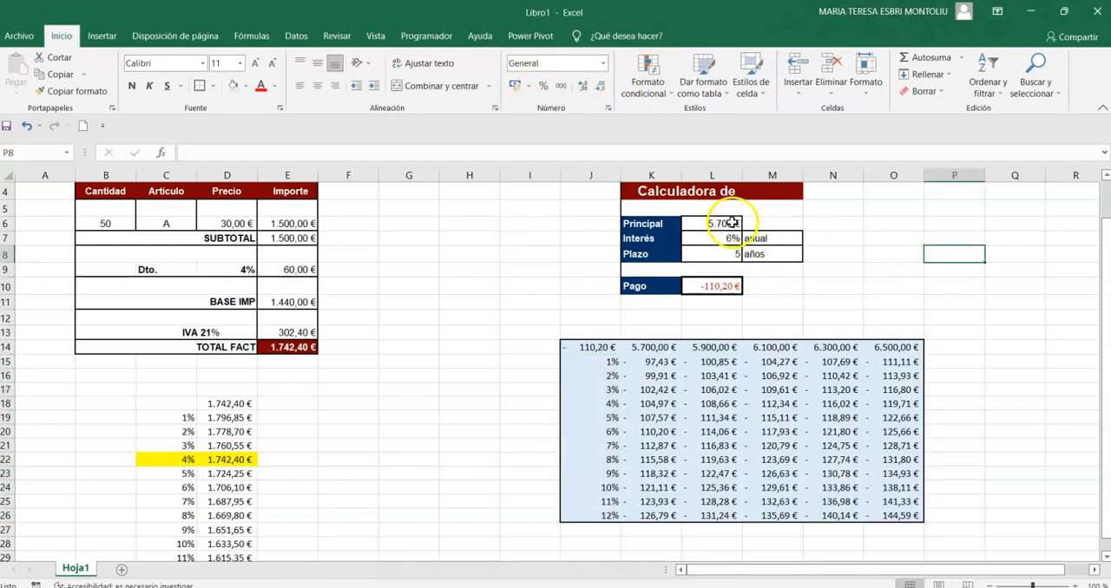
Highlight in yellow the payment in K20, where 6% interest meets the 5.700 € principal.
left_click(607, 433)
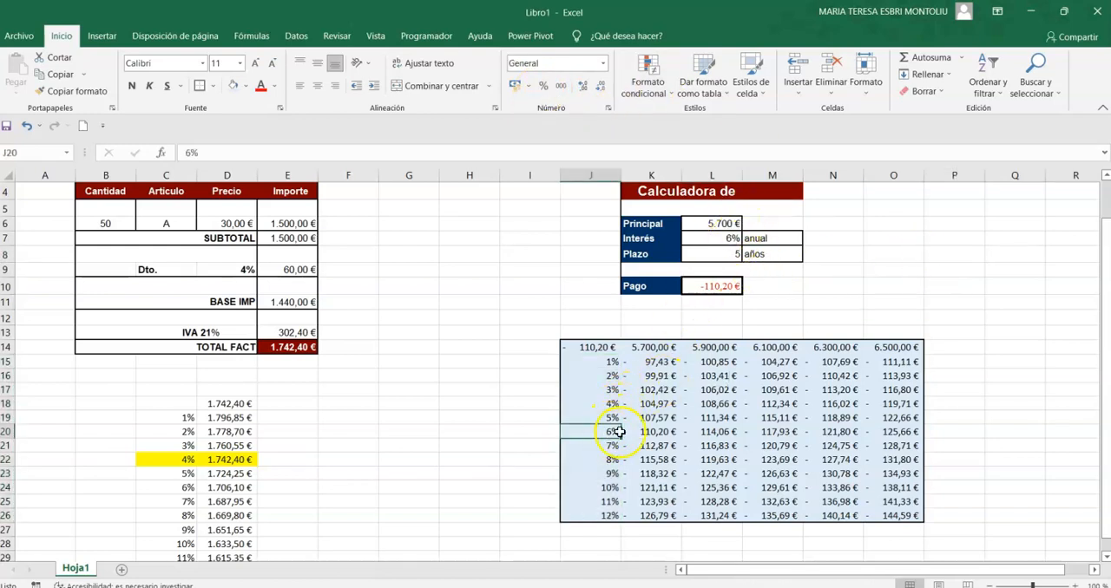
left_click(650, 431)
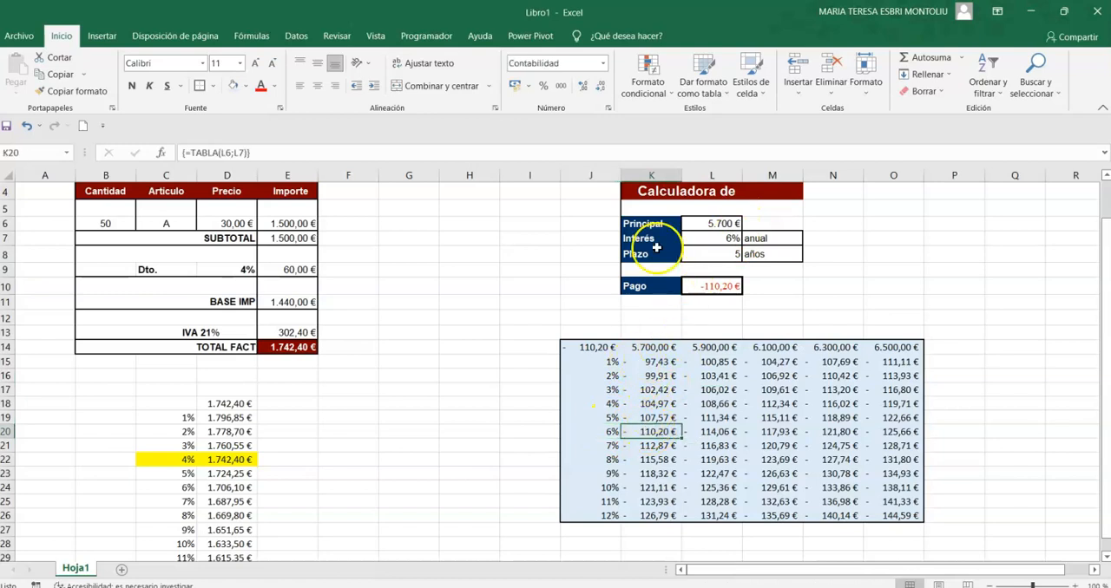
left_click(246, 86)
left_click(263, 200)
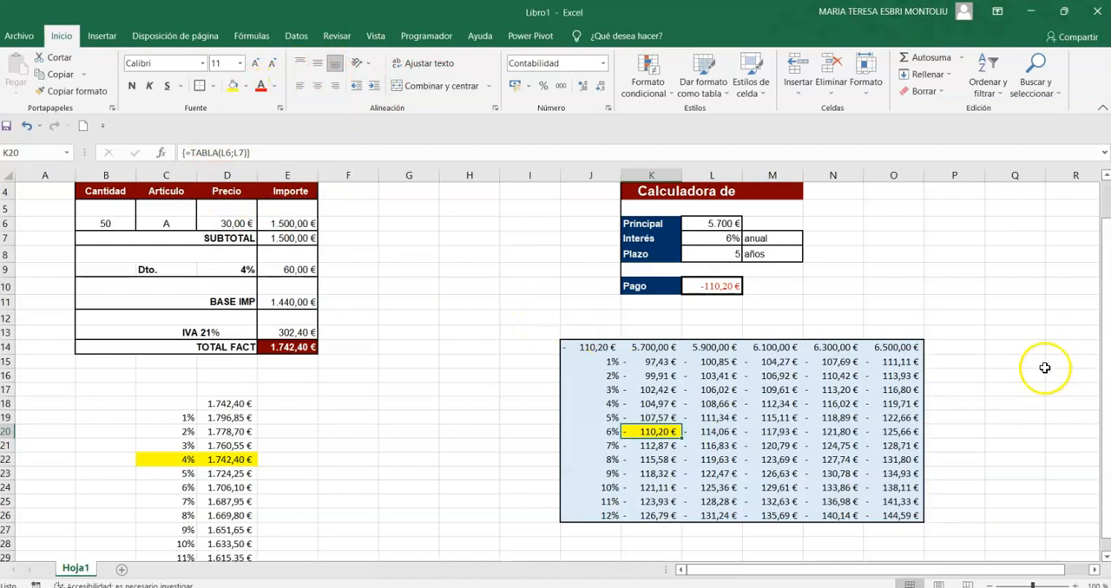
left_click(1061, 331)
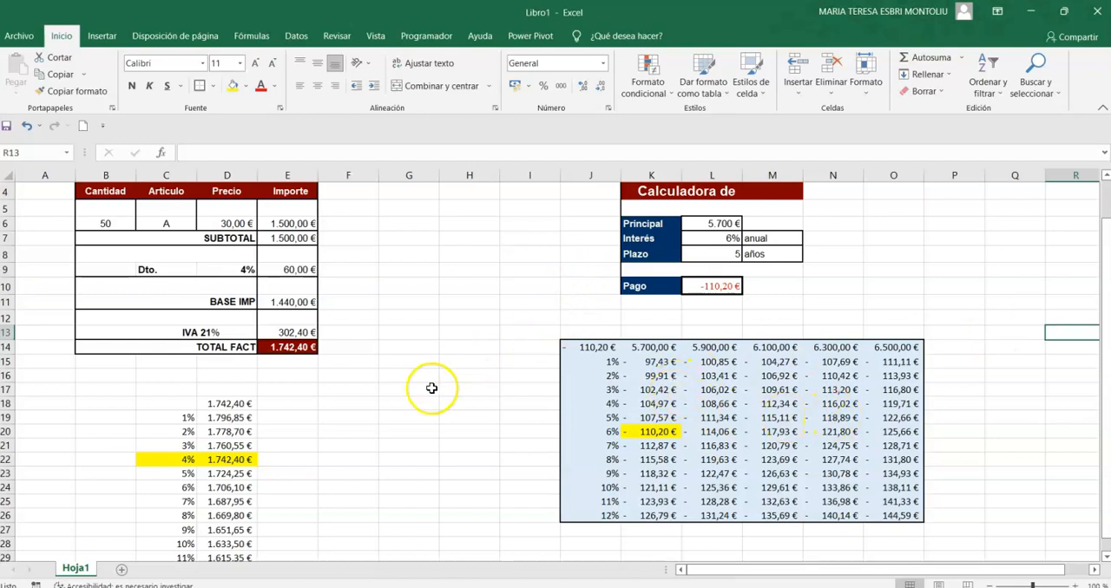
Switch to the Ejercicio 18 document in Word and review the introductory explanation of data tables.
key("alt+Tab")
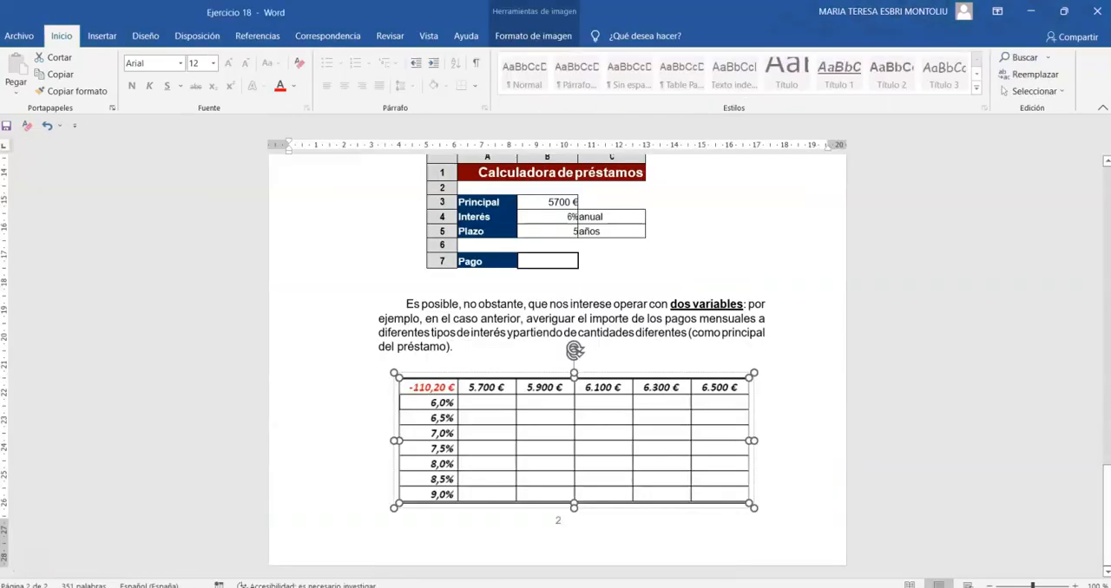
scroll(652, 341, "up", 10)
scroll(652, 339, "up", 6)
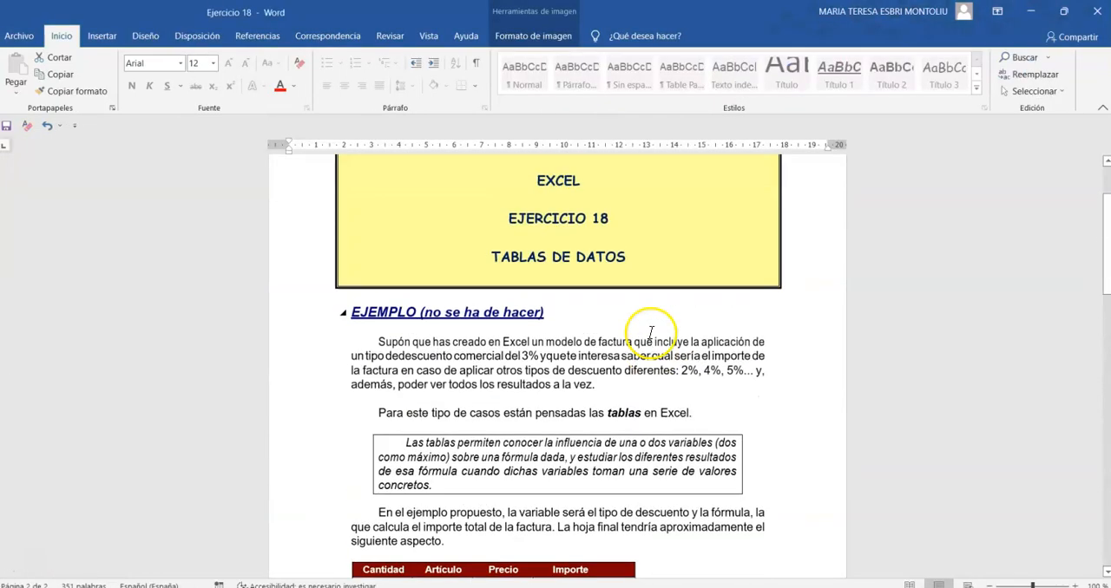